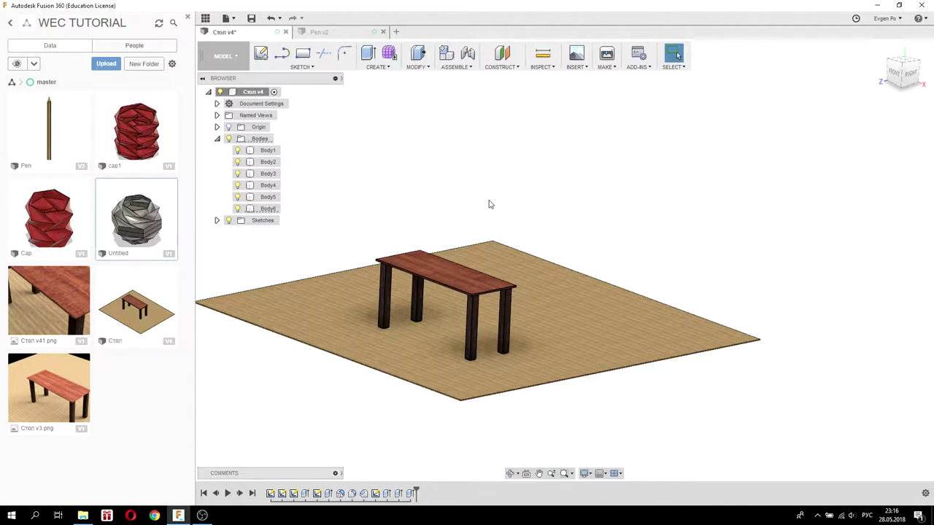
Insert the cap1 cup design from the Data Panel into the table design
mouse_move(577, 244)
shift+middle_down()
mouse_move(520, 245)
mouse_move(519, 267)
shift+middle_up()
scroll(439, 261, up, 3)
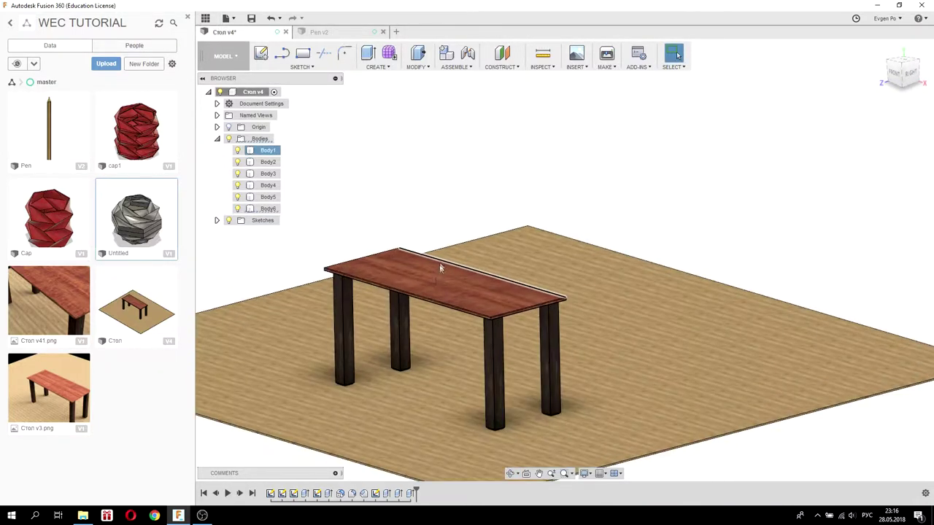
scroll(435, 283, up, 3)
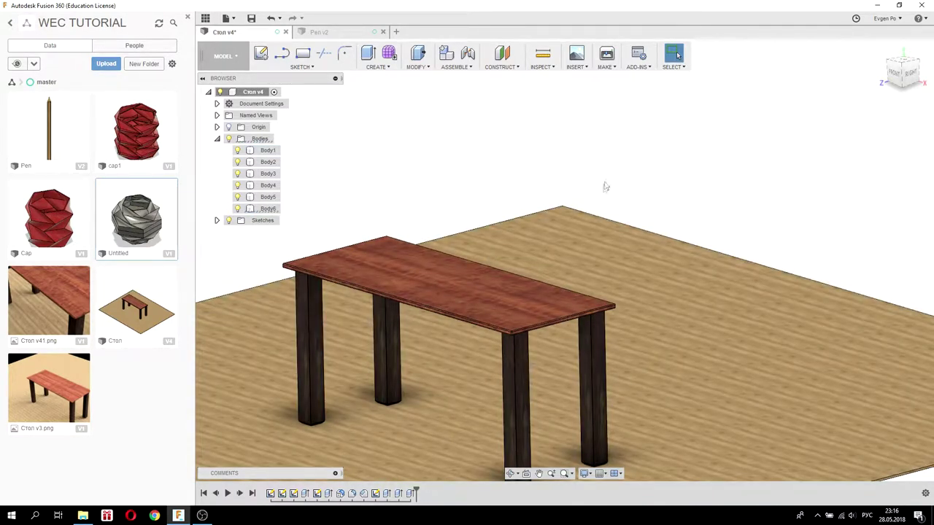
mouse_move(533, 196)
shift+middle_down()
mouse_move(542, 189)
mouse_move(535, 207)
shift+middle_up()
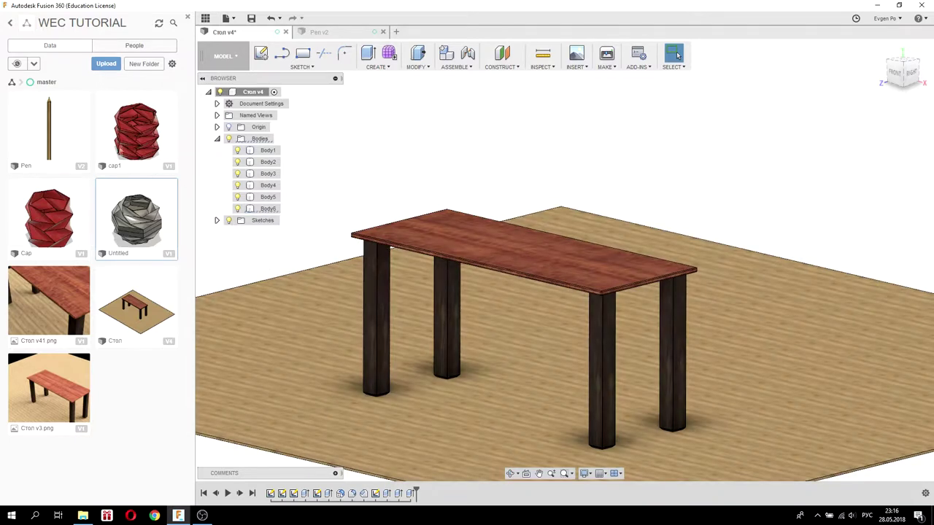
right_click(139, 143)
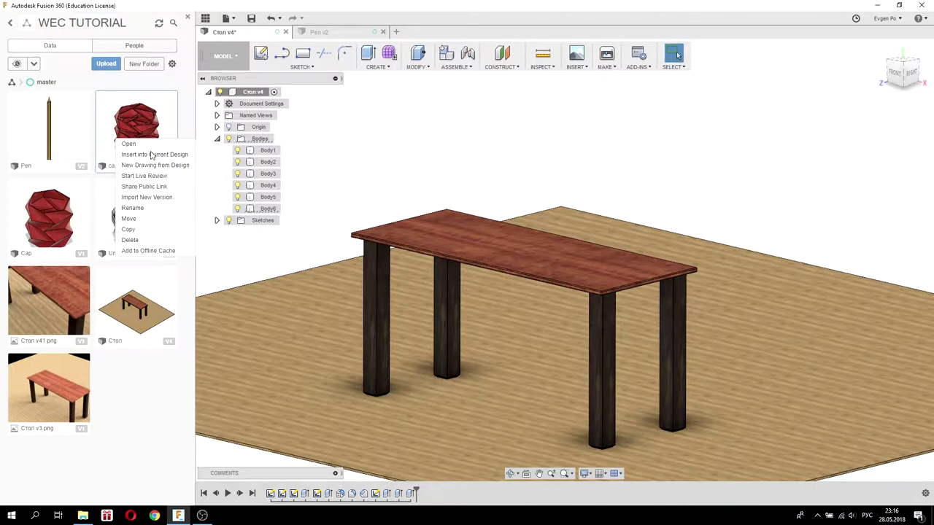
click(145, 155)
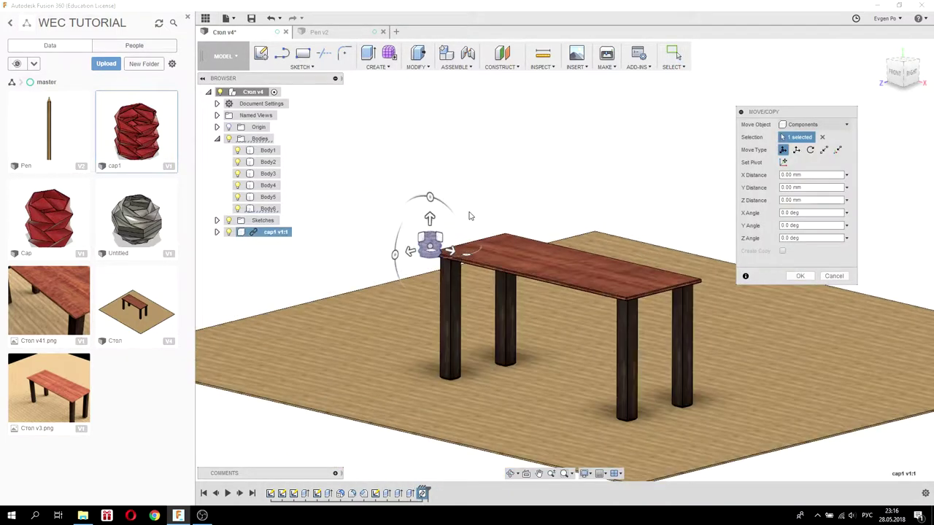
Slide the cup 75 mm along X and lift it to tabletop height
shift+middle_drag(472, 212, 452, 237)
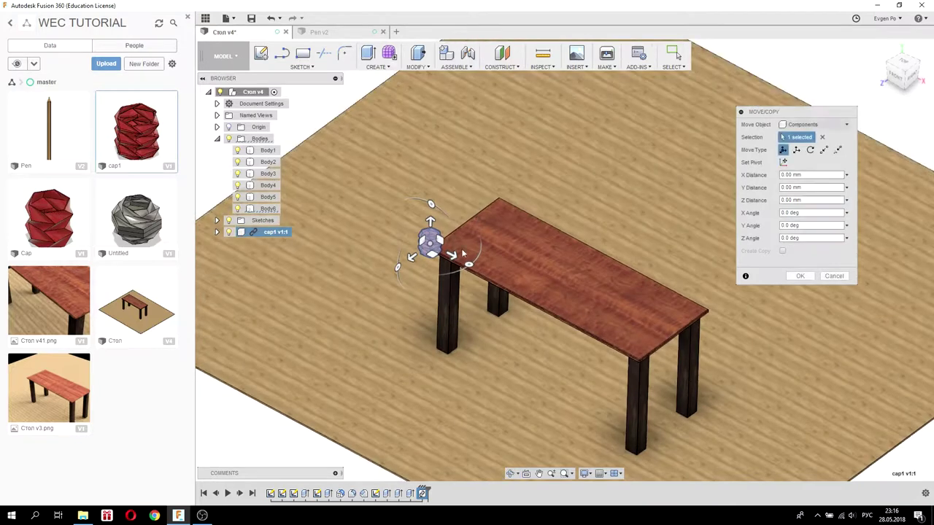
scroll(451, 238, up, 3)
drag(424, 255, 445, 267)
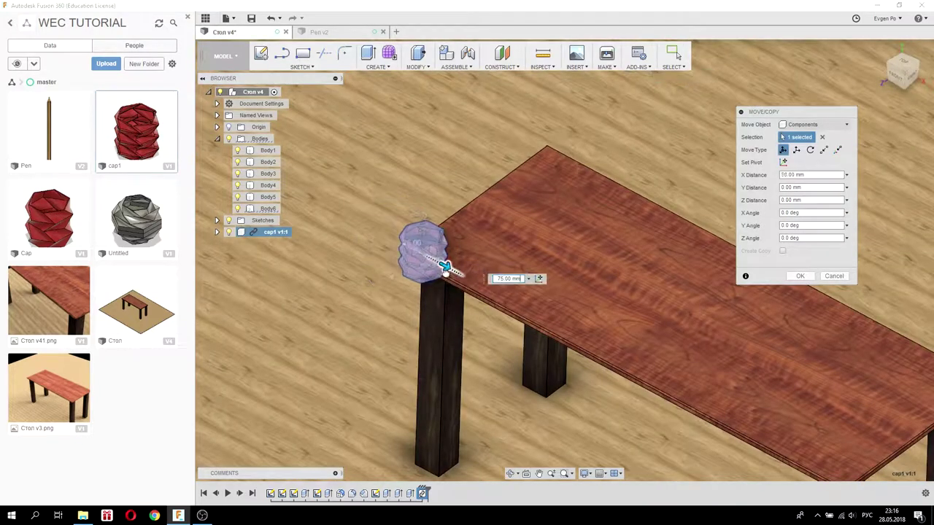
click(897, 80)
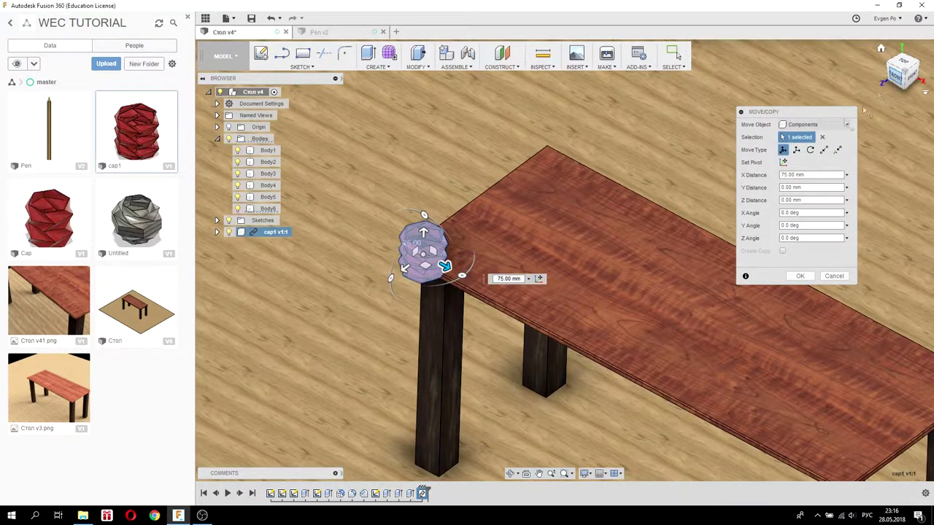
scroll(510, 263, down, 3)
scroll(471, 296, down, 1)
scroll(481, 270, up, 2)
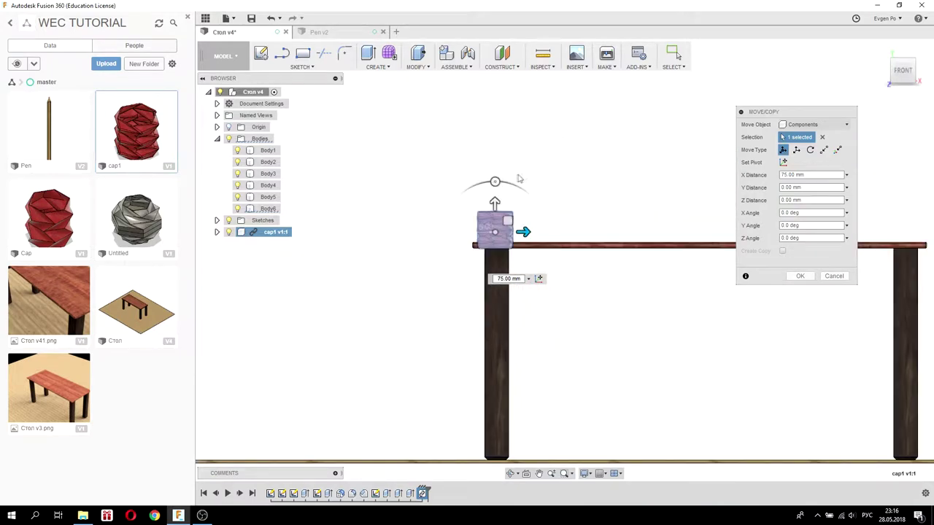
scroll(501, 243, up, 2)
drag(470, 267, 472, 250)
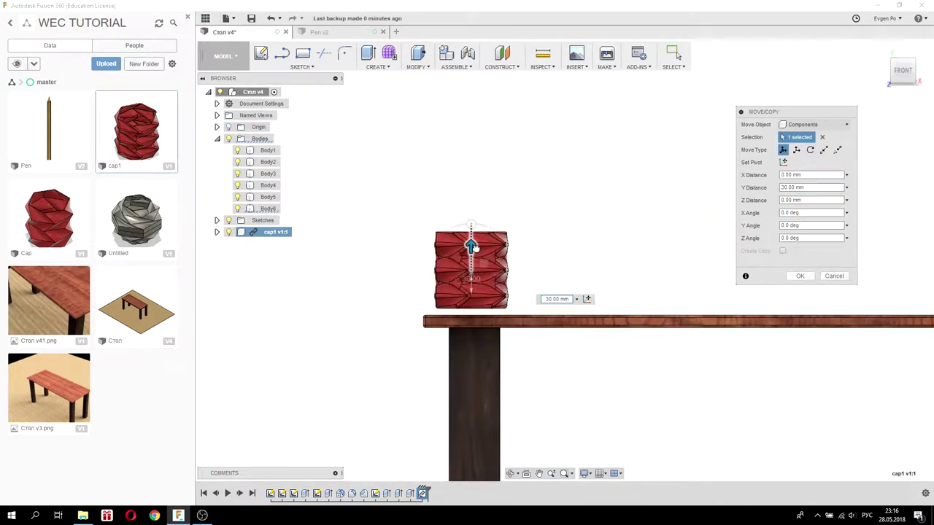
scroll(474, 254, up, 4)
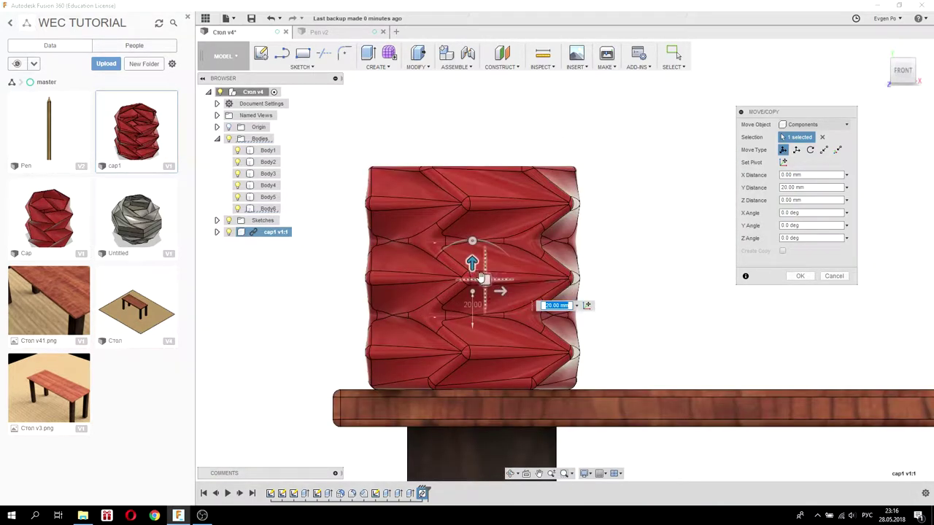
drag(484, 277, 487, 277)
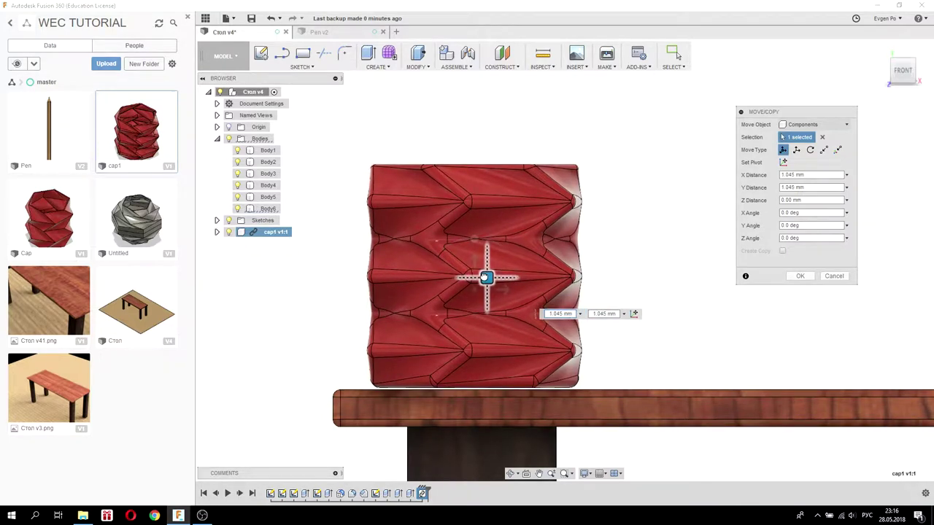
scroll(662, 272, down, 3)
Place the cup on the tabletop at X 514.784 mm, Z -424.41 mm and confirm
shift+middle_drag(659, 259, 689, 266)
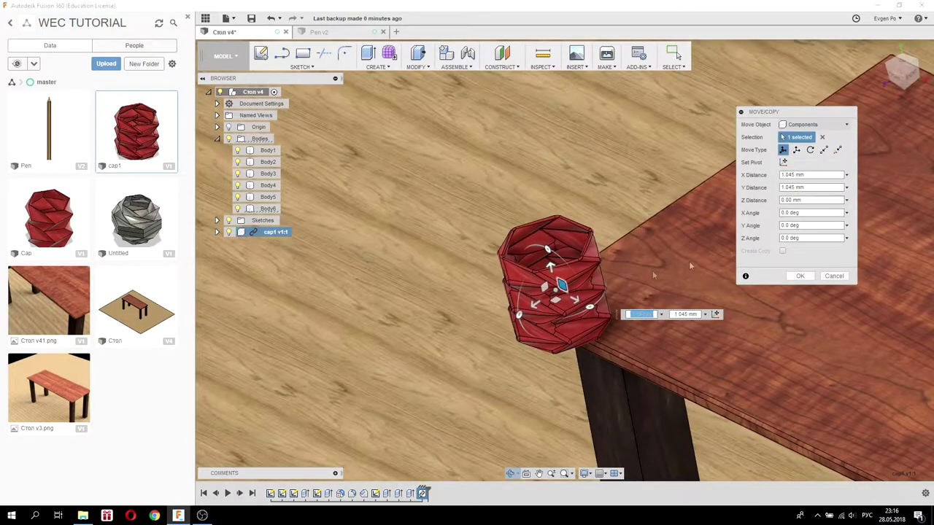
click(901, 64)
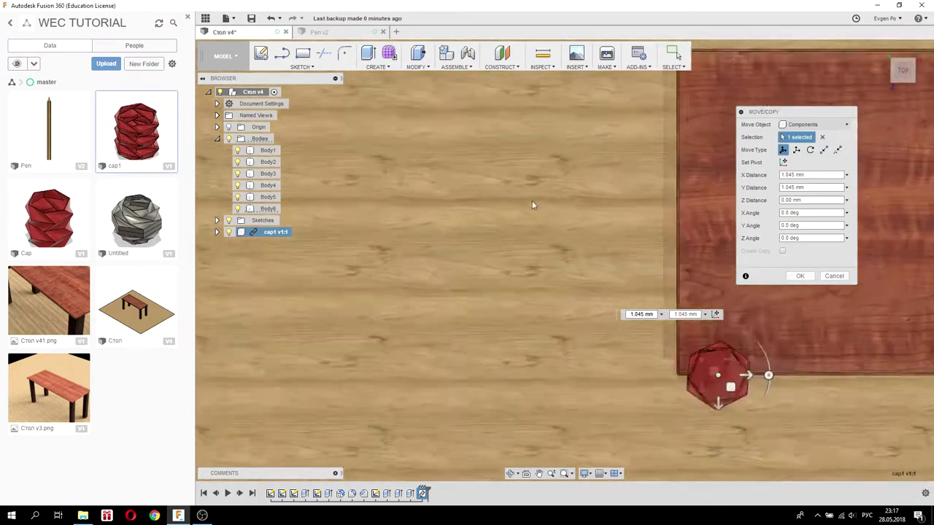
scroll(531, 205, down, 3)
middle_drag(577, 298, 421, 312)
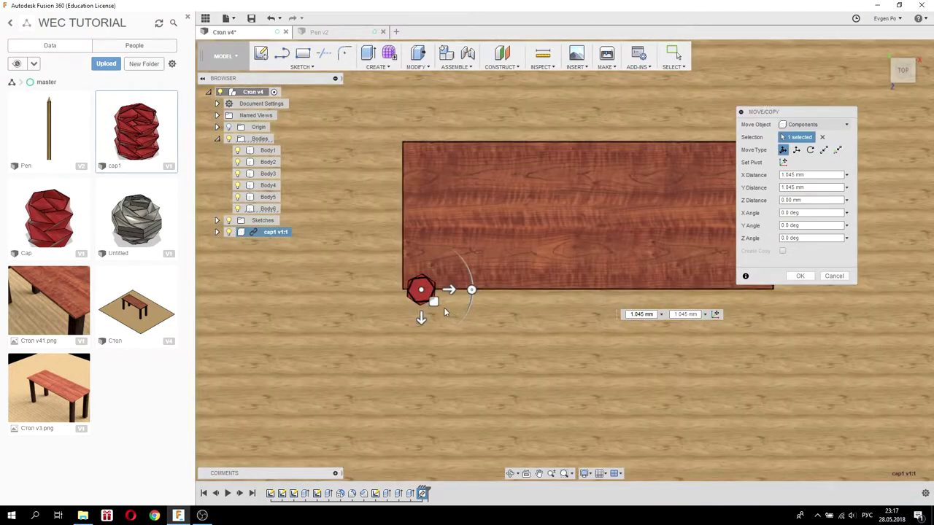
drag(434, 301, 552, 189)
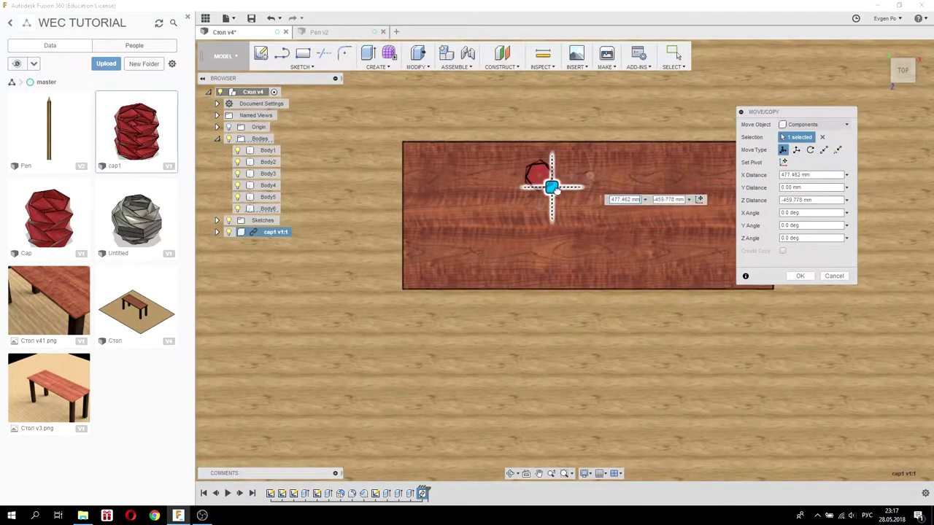
drag(552, 188, 560, 195)
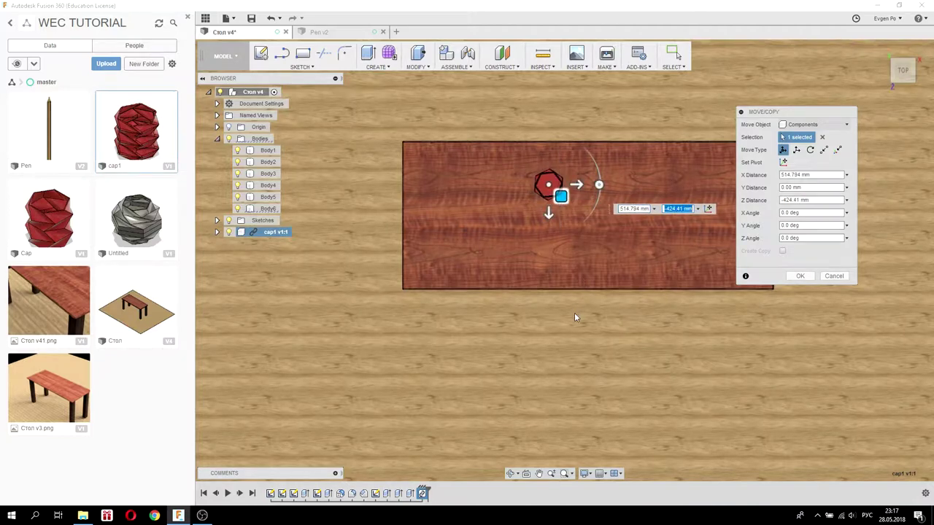
shift+middle_drag(575, 316, 569, 273)
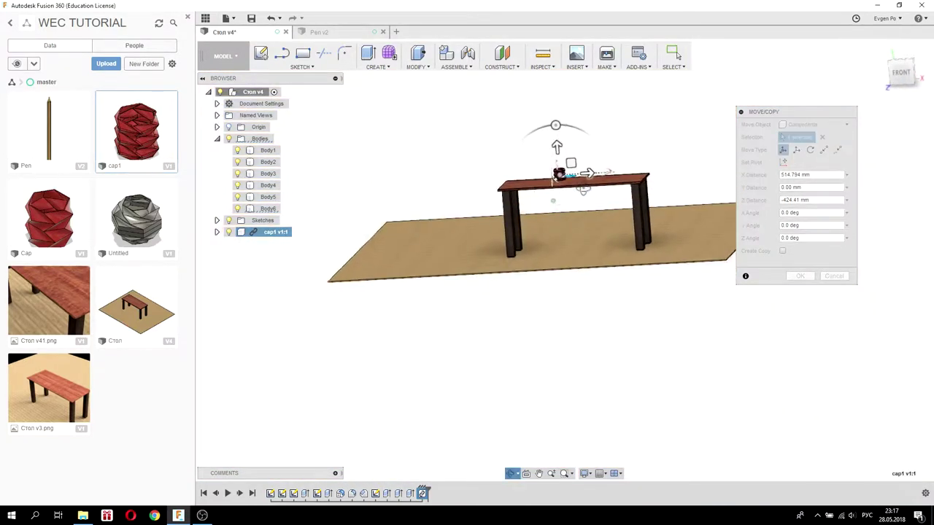
scroll(583, 188, up, 3)
scroll(580, 183, up, 3)
scroll(576, 174, up, 5)
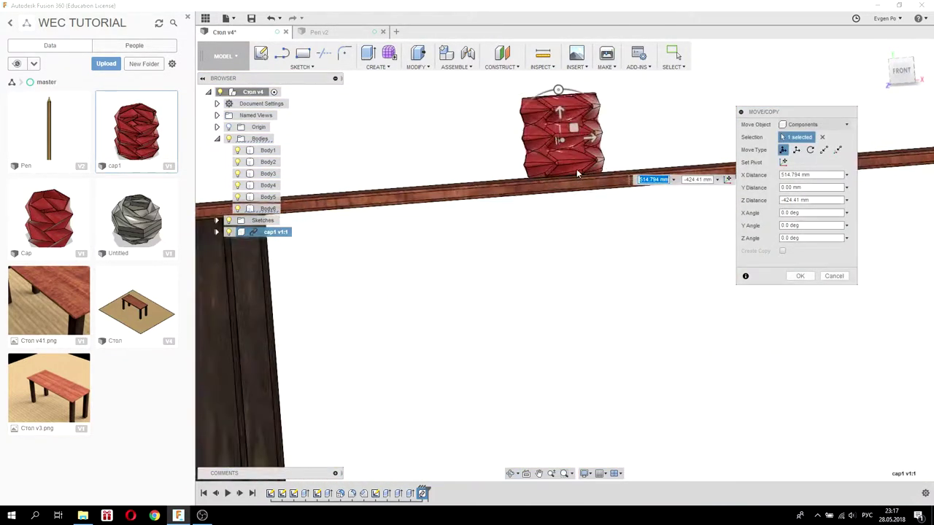
scroll(576, 173, up, 5)
scroll(576, 175, up, 3)
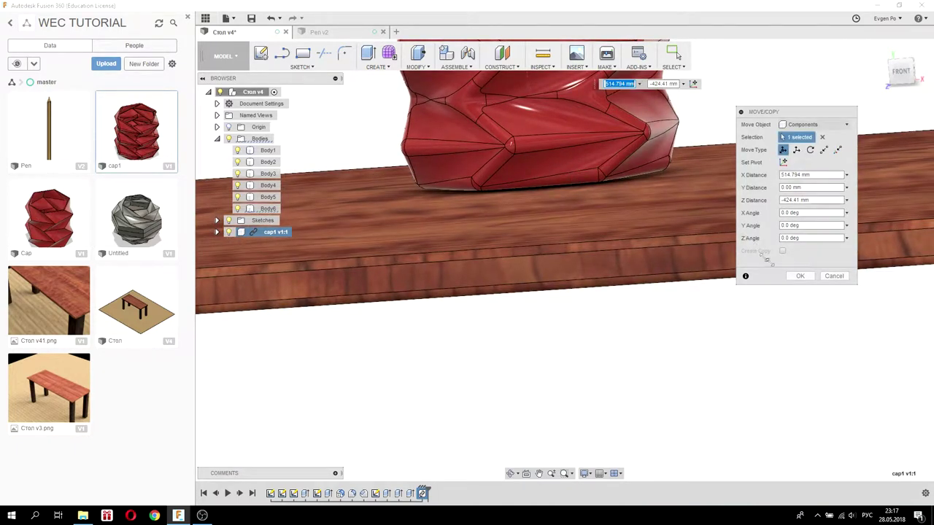
click(798, 278)
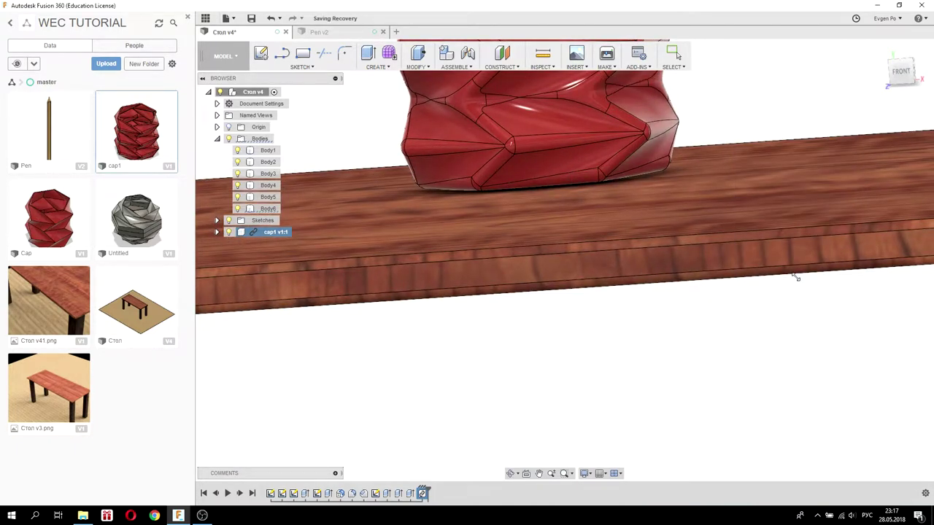
Check the cup from below the table and select the cap1 component and its body
scroll(745, 312, down, 3)
mouse_move(746, 296)
shift+middle_down()
mouse_move(731, 255)
mouse_move(686, 282)
mouse_move(703, 260)
mouse_move(719, 260)
mouse_move(720, 272)
shift+middle_up()
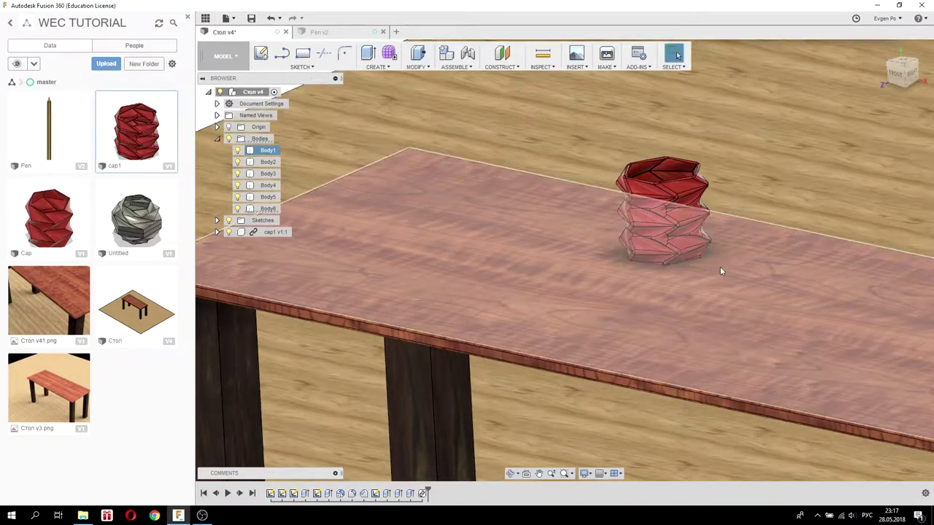
key(Escape)
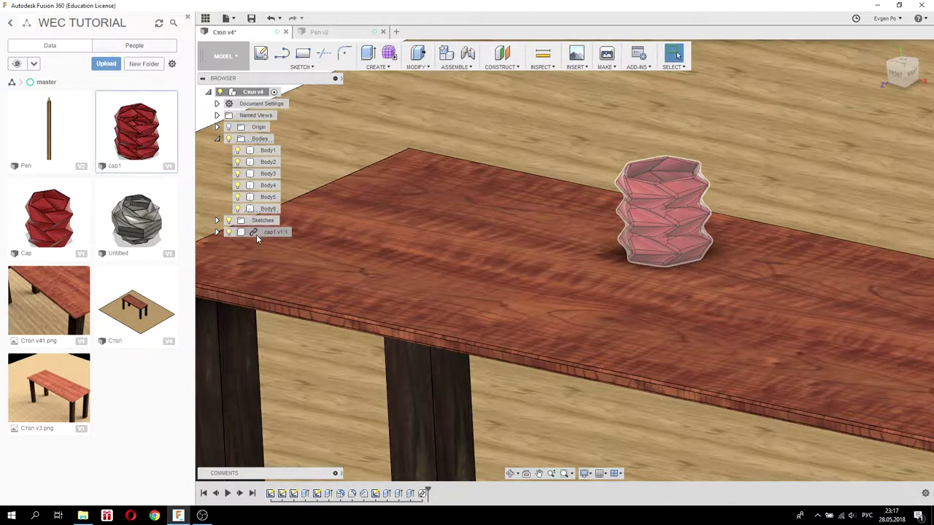
click(254, 233)
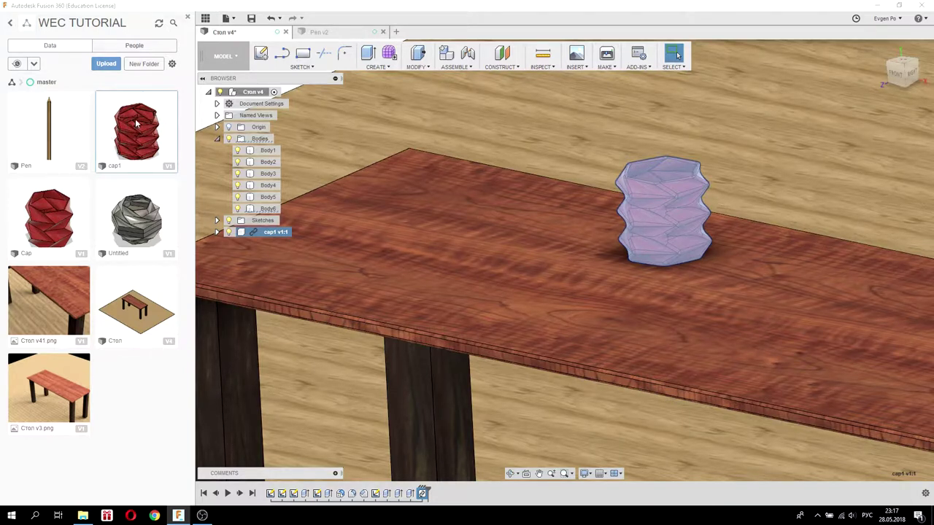
drag(137, 124, 689, 294)
click(714, 204)
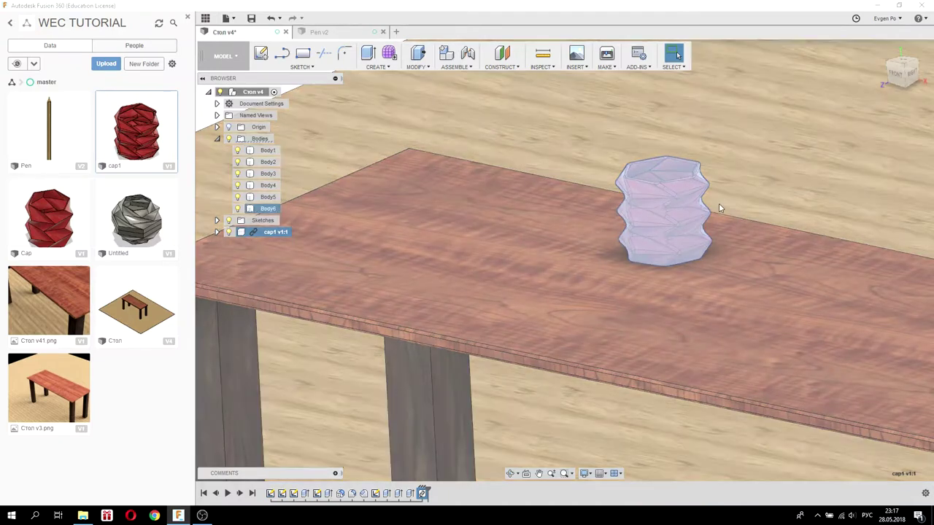
click(717, 203)
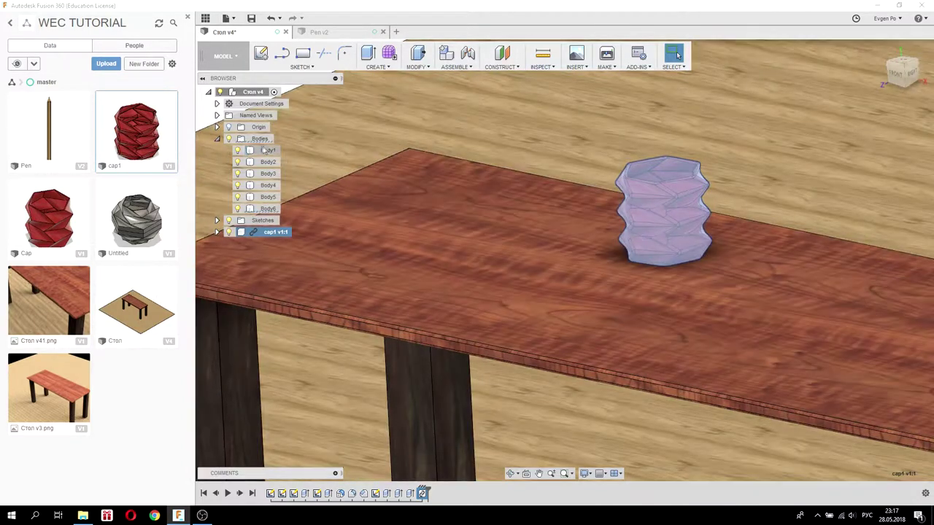
Review the cap1 component's actions, clear the selection, and bring up the Pen design's options
right_click(257, 232)
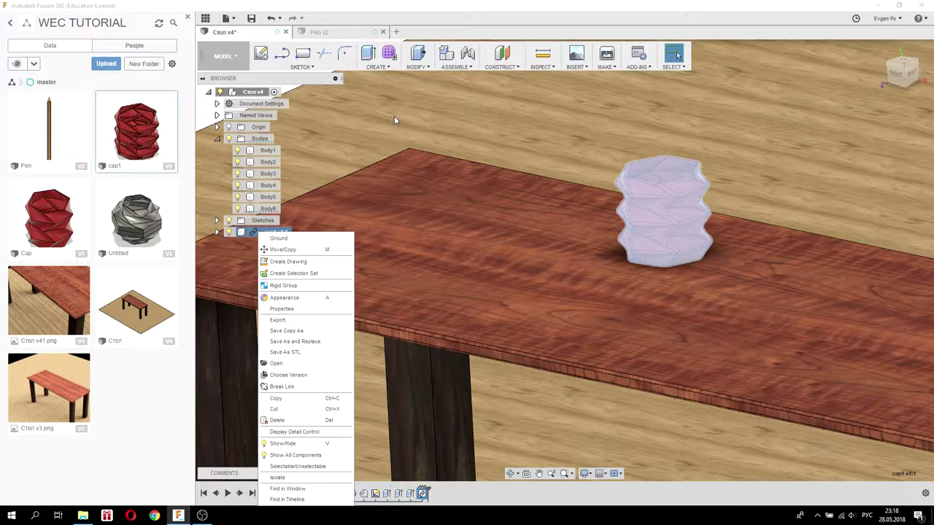
scroll(394, 121, down, 3)
scroll(549, 303, down, 3)
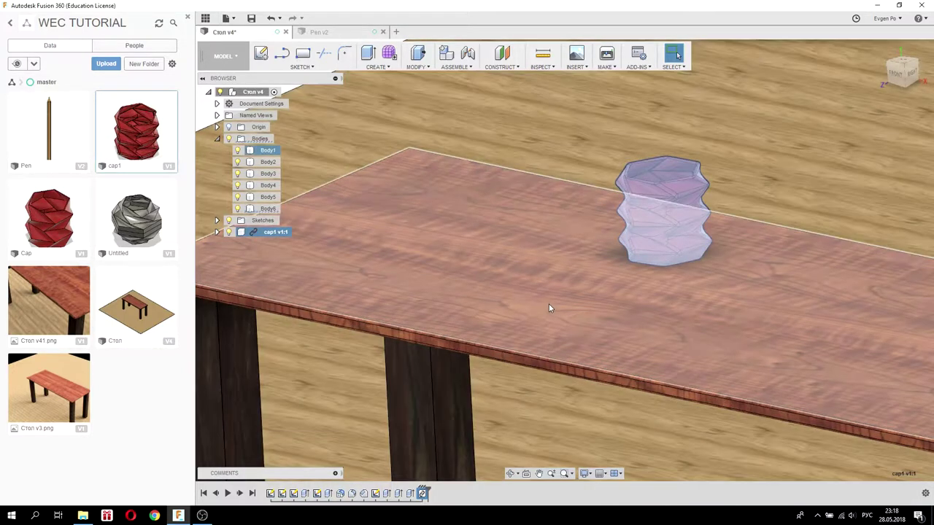
key(Escape)
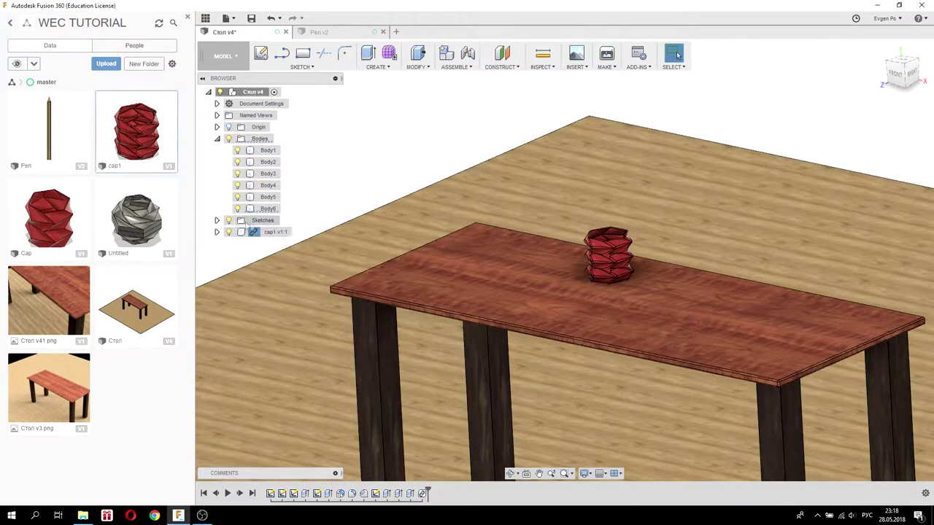
right_click(50, 130)
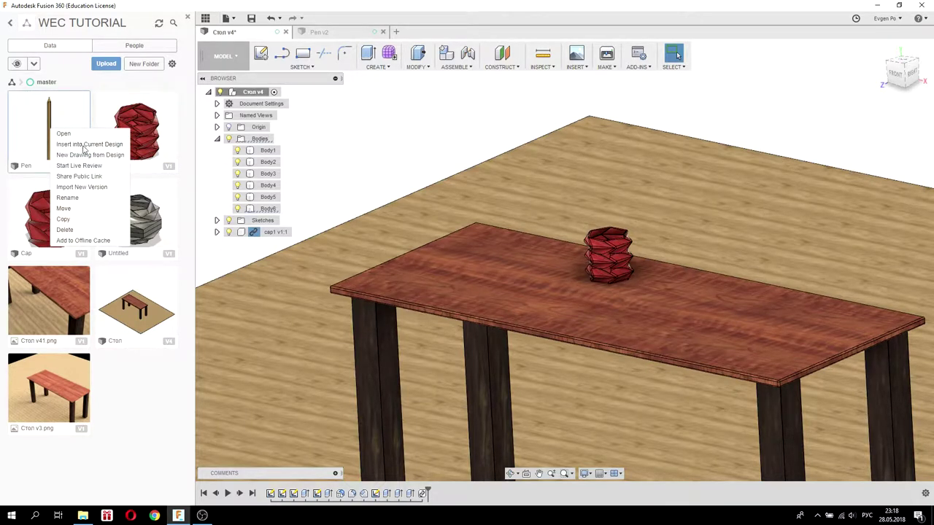
Insert the Pen design into the table design and view it from the front
click(83, 146)
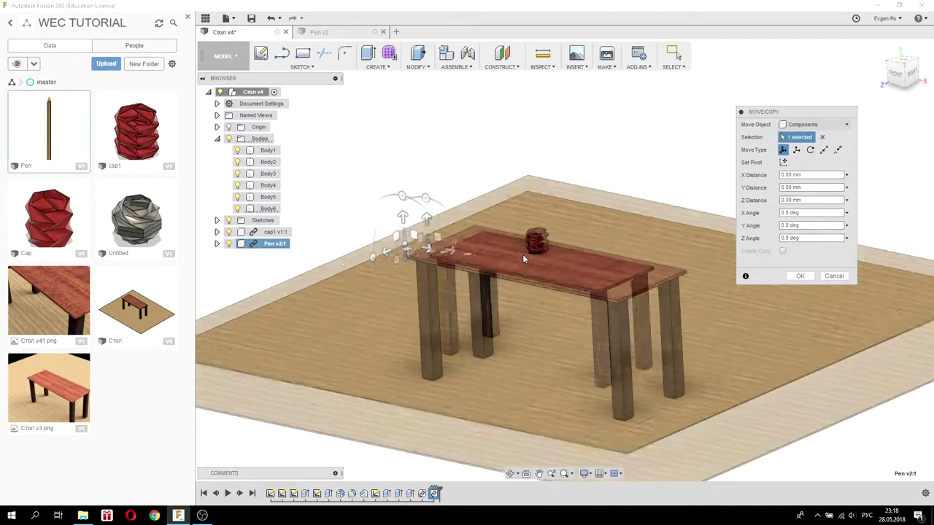
scroll(523, 253, up, 3)
scroll(436, 246, up, 2)
scroll(437, 246, down, 2)
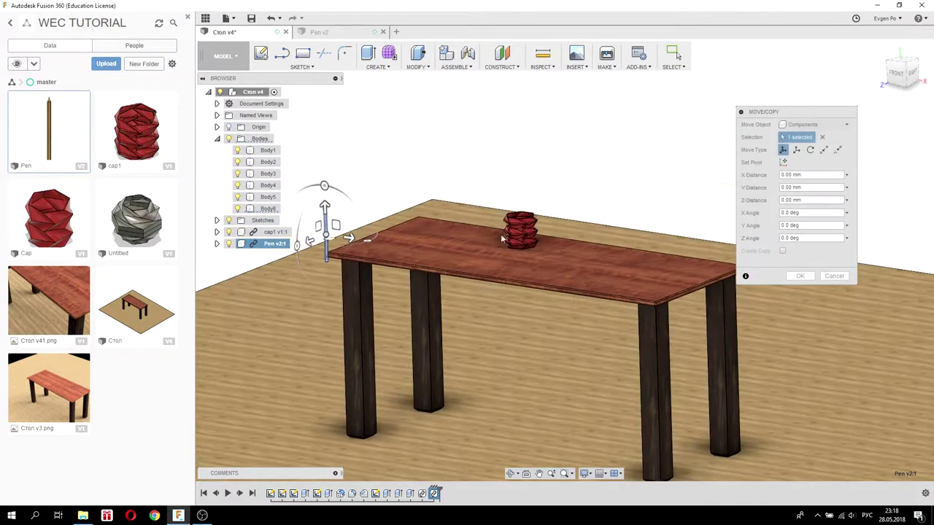
click(899, 79)
scroll(427, 273, down, 2)
scroll(520, 162, up, 2)
scroll(419, 265, up, 2)
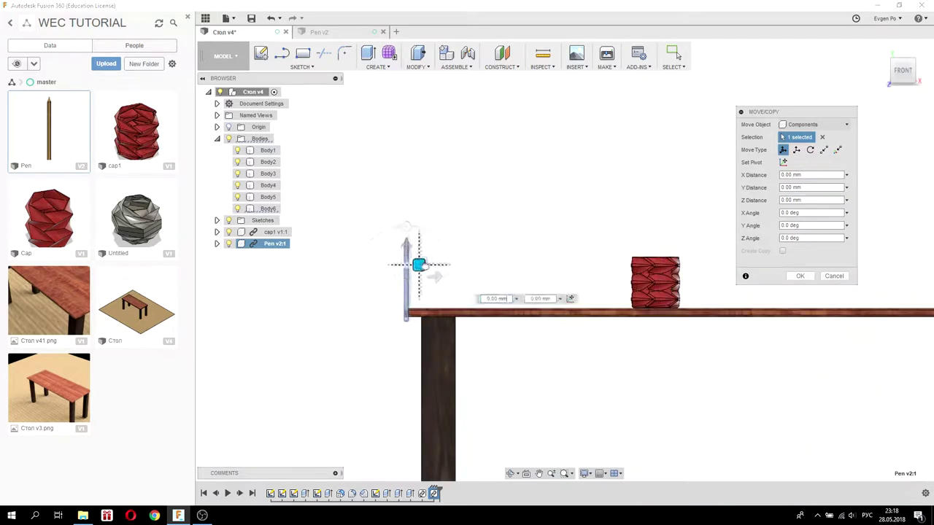
Move the pen over the red cup, rotate it slightly, and sink it in
drag(420, 265, 673, 248)
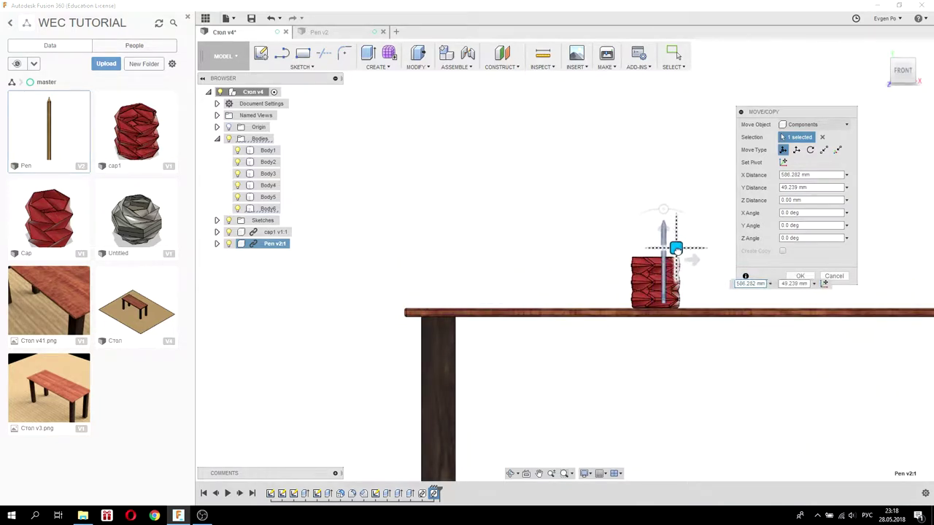
drag(658, 206, 679, 209)
drag(660, 257, 680, 254)
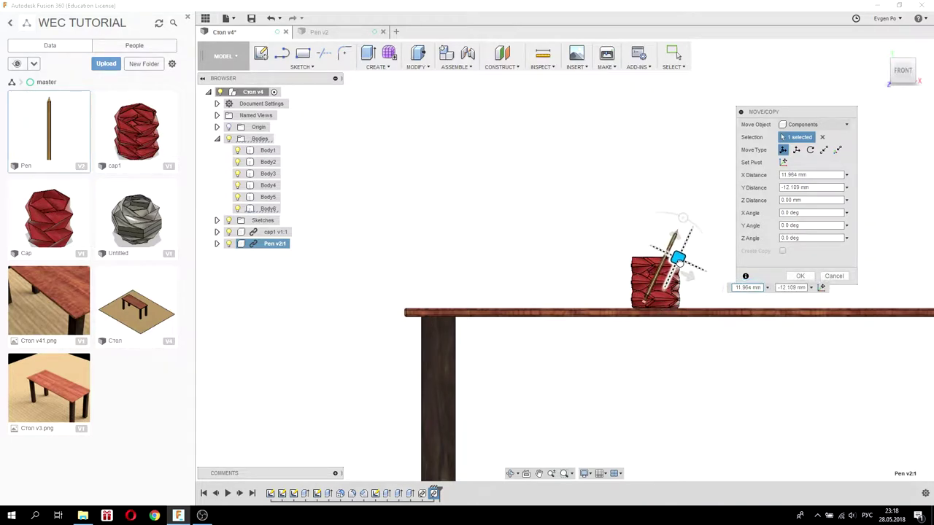
drag(680, 255, 679, 259)
click(899, 63)
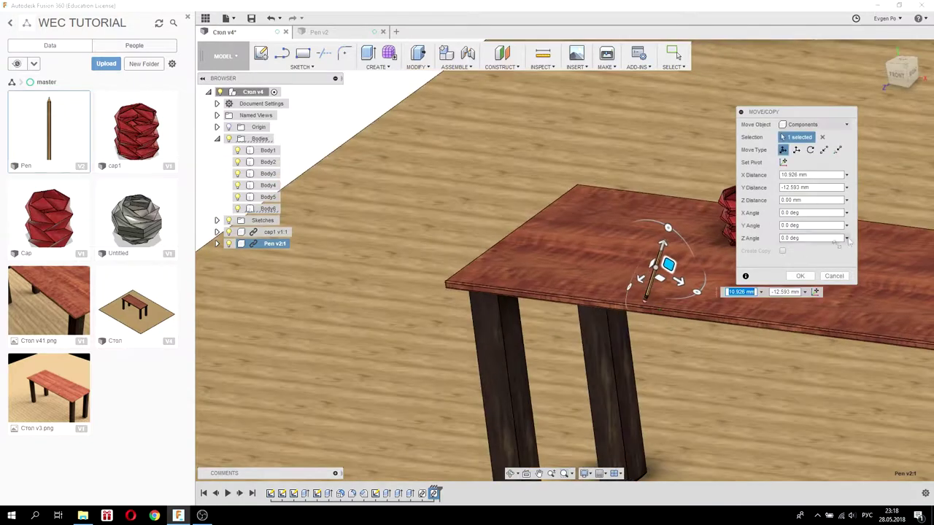
click(902, 64)
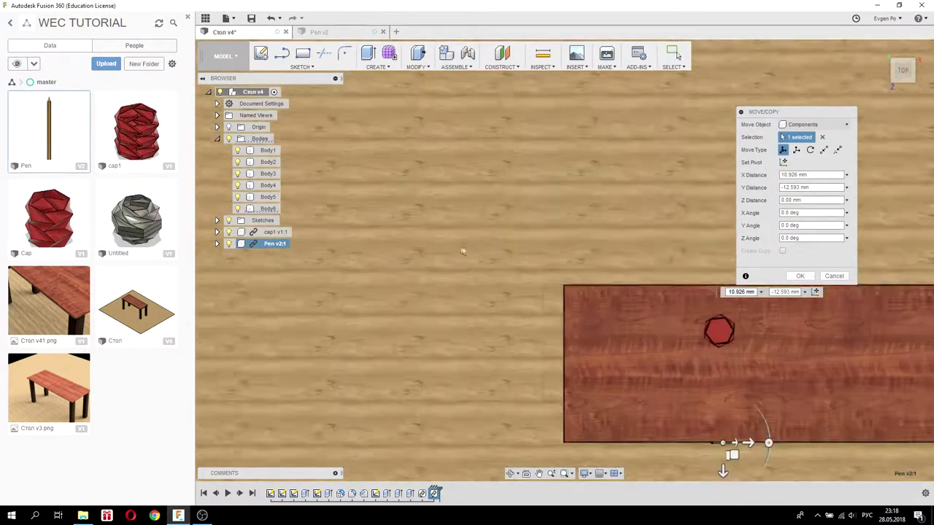
scroll(588, 340, up, 3)
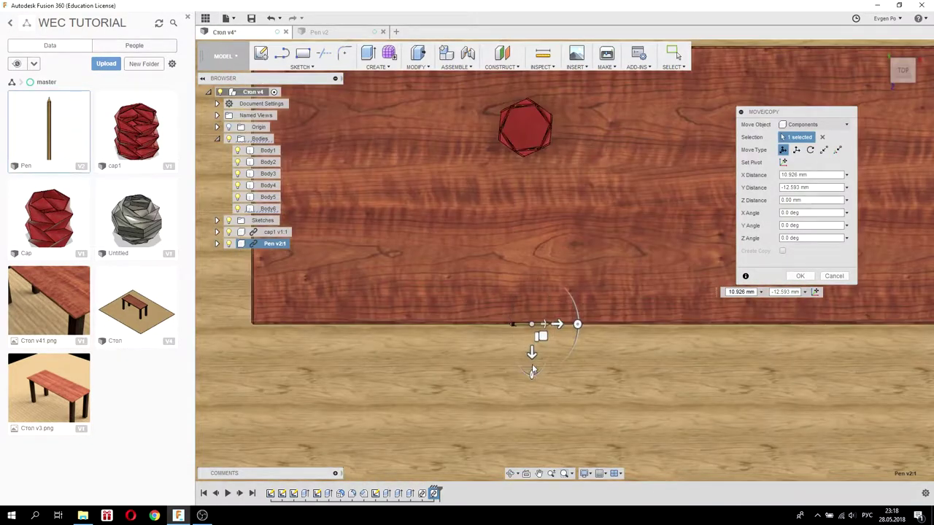
mouse_move(532, 354)
mouse_down()
mouse_move(531, 292)
mouse_move(564, 161)
mouse_up()
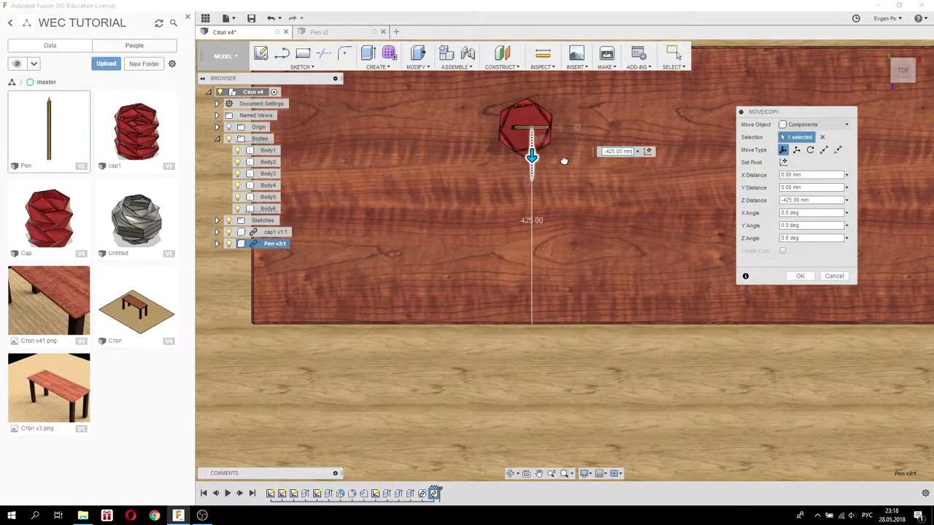
Nudge the pen toward the centre of the cup
scroll(531, 107, up, 2)
scroll(531, 107, up, 2)
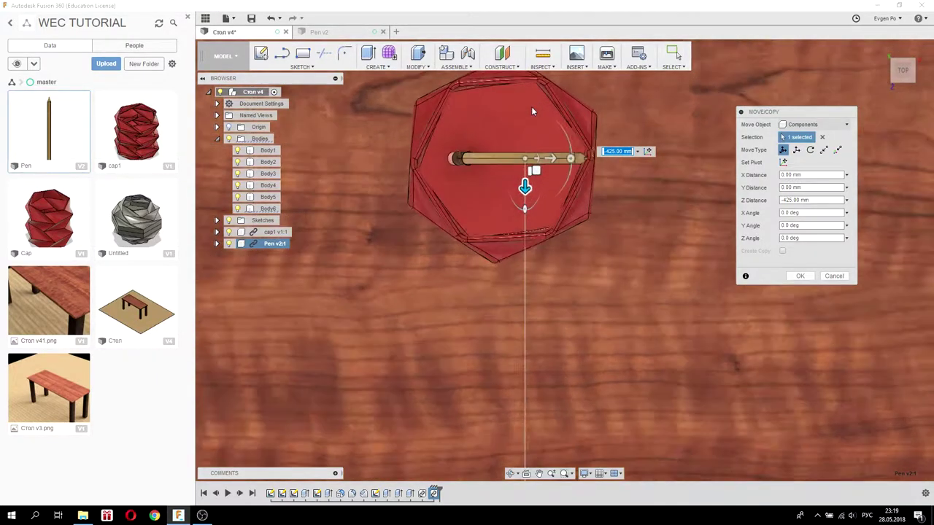
scroll(531, 109, up, 2)
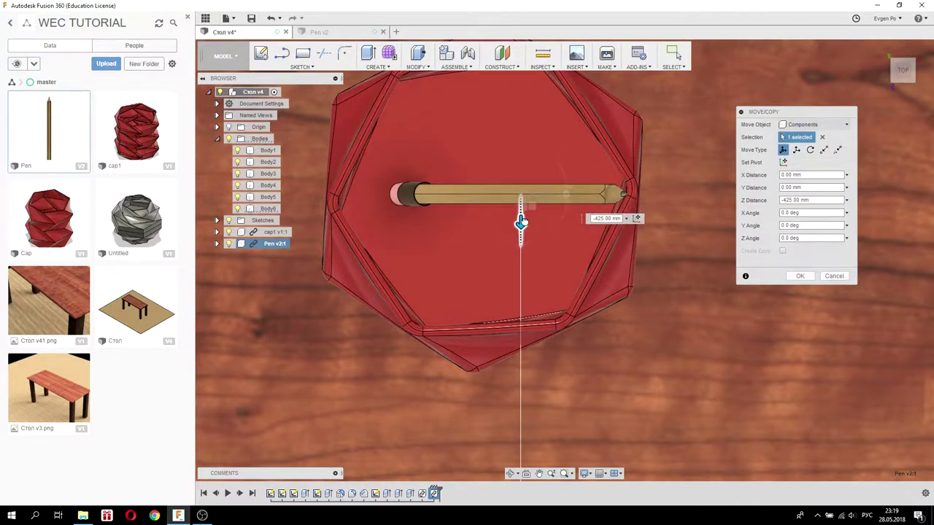
drag(528, 198, 541, 201)
mouse_move(527, 248)
shift+middle_down()
mouse_move(501, 283)
mouse_move(506, 184)
shift+middle_up()
scroll(501, 275, down, 3)
scroll(500, 284, down, 2)
scroll(505, 184, up, 5)
Lean the pen against the cup's right rim and confirm its position
key(Tab)
drag(531, 227, 582, 226)
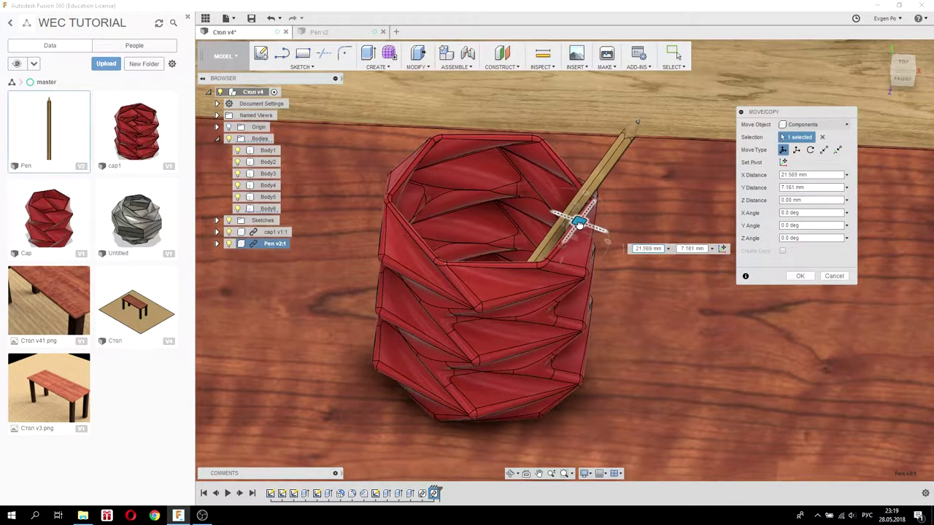
mouse_move(546, 222)
shift+middle_down()
mouse_move(535, 272)
mouse_move(708, 284)
shift+middle_up()
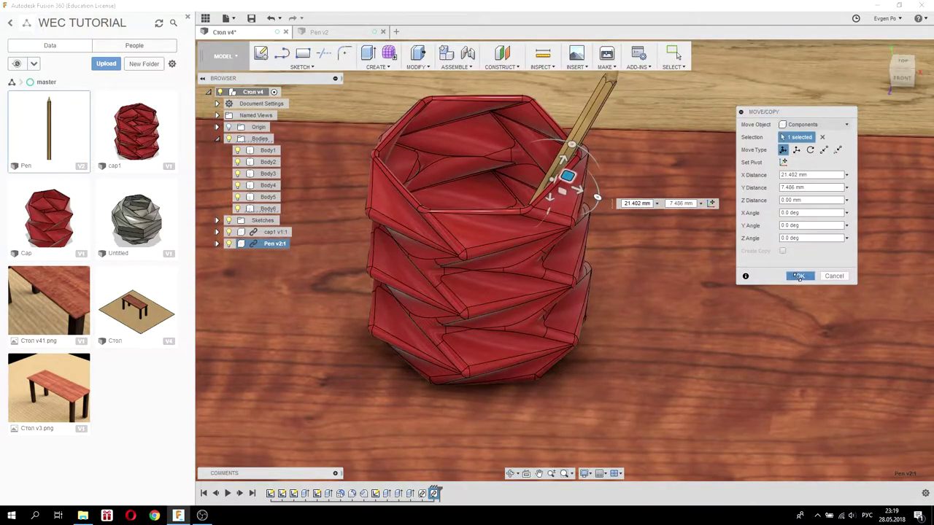
click(799, 276)
scroll(662, 250, down, 5)
Start a Move/Copy of Pen v2:1 with Create Copy enabled
mouse_move(662, 250)
shift+middle_down()
mouse_move(659, 211)
mouse_move(641, 210)
mouse_move(624, 227)
shift+middle_up()
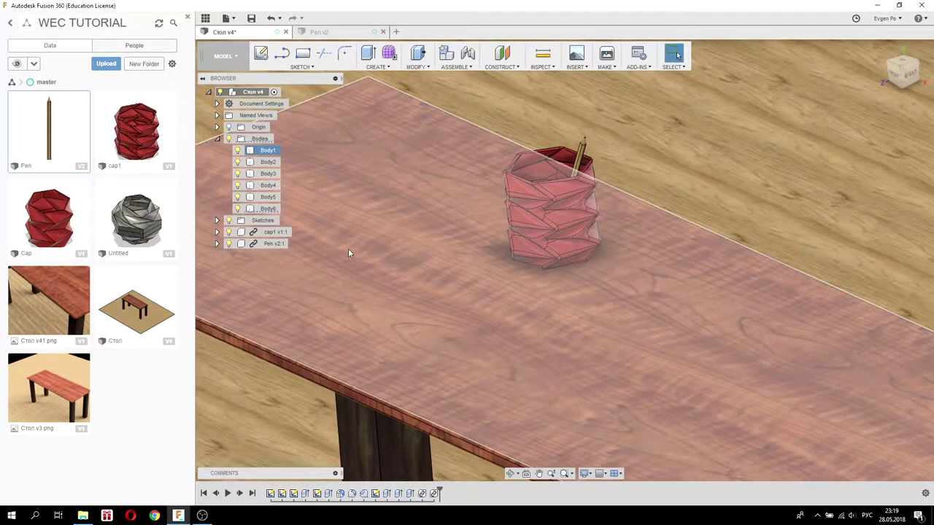
click(291, 261)
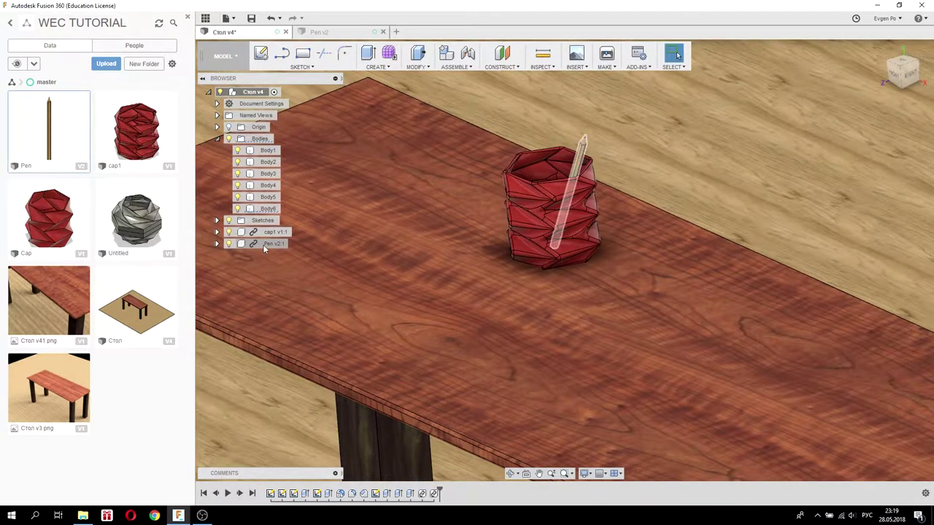
right_click(266, 243)
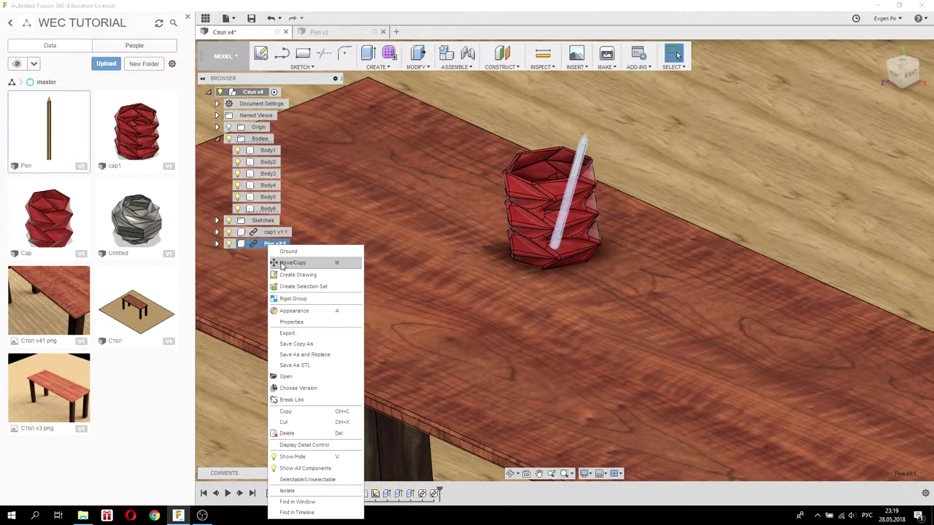
click(282, 263)
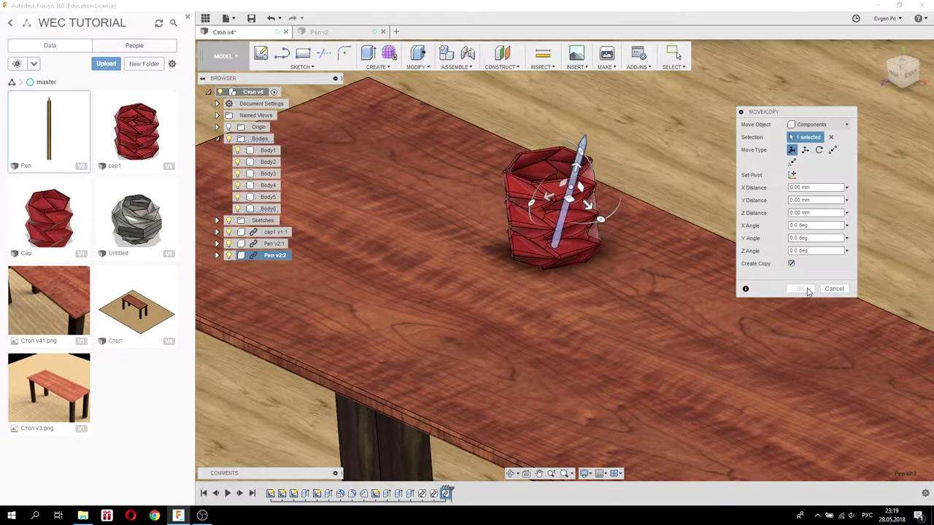
Spin and tilt the copy Pen v2:2 across the cup, Z Angle 5.0 deg
shift+middle_drag(640, 287, 585, 186)
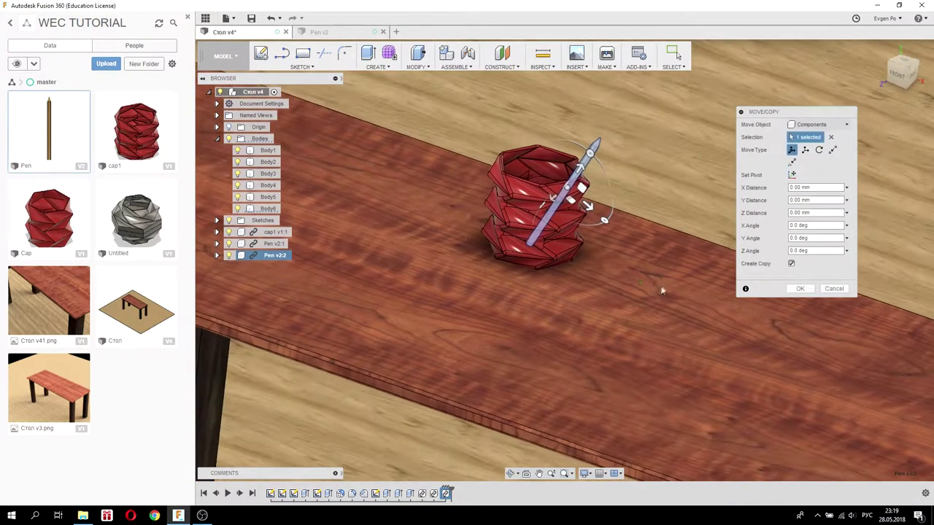
scroll(585, 185, up, 5)
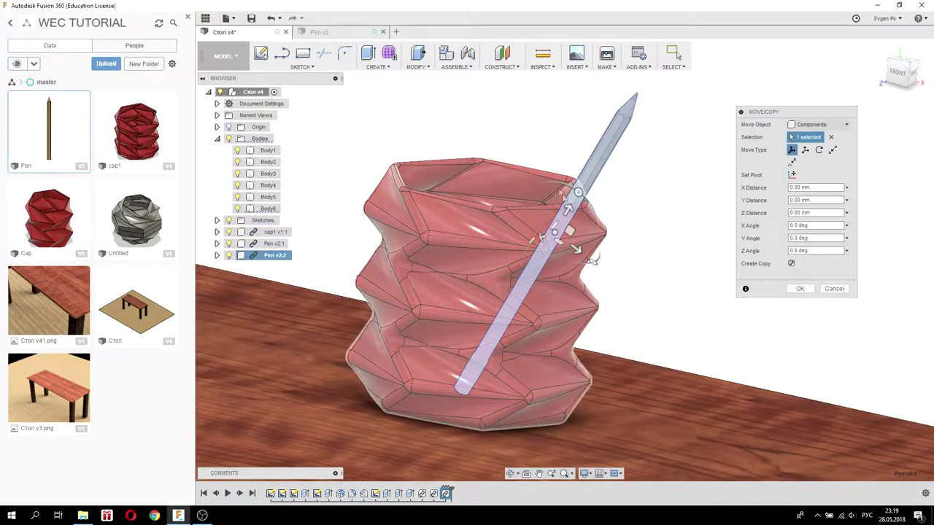
drag(577, 193, 557, 259)
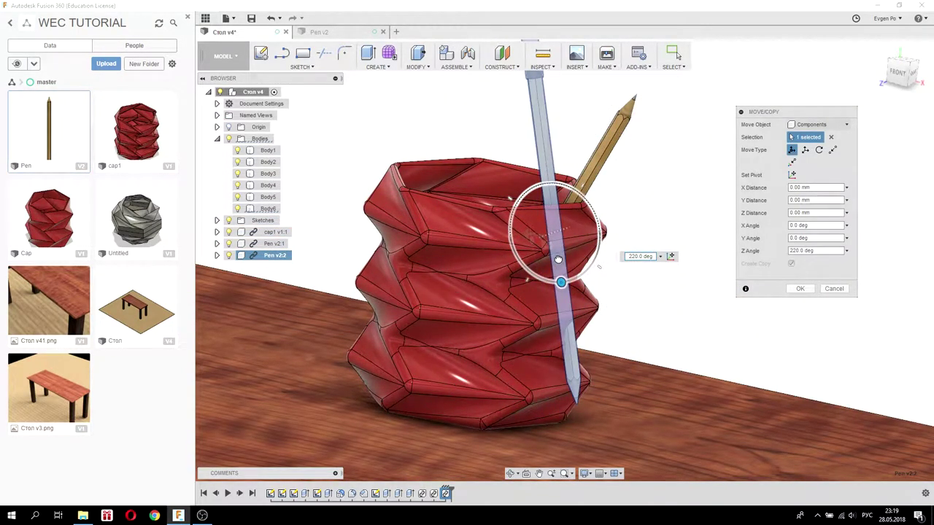
shift+middle_drag(558, 260, 525, 233)
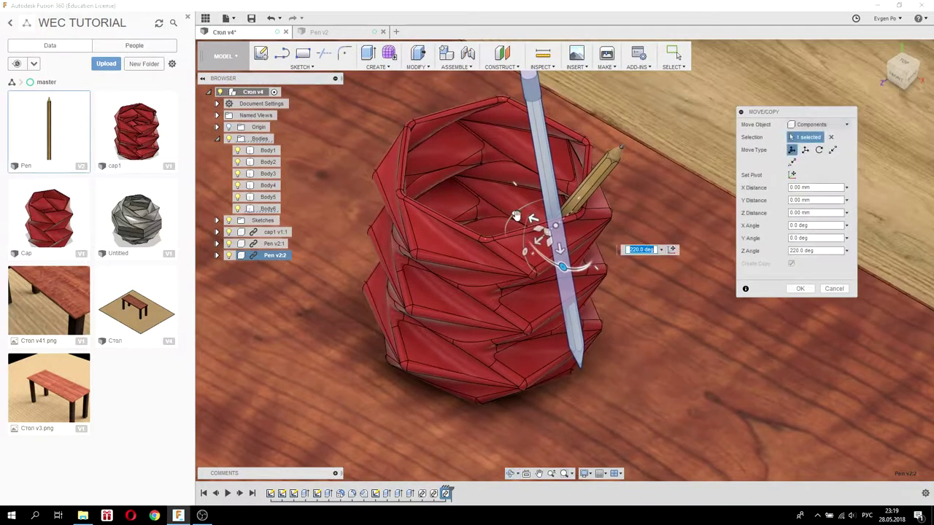
drag(520, 226, 511, 218)
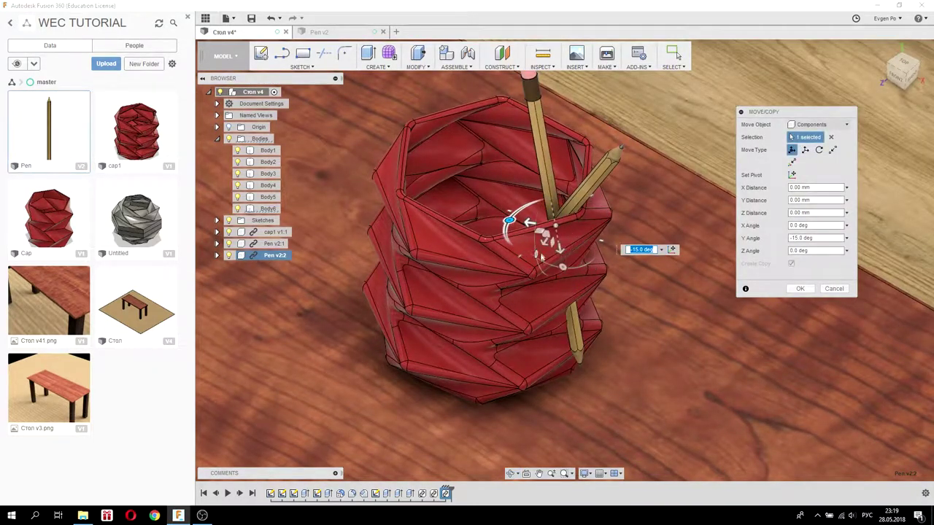
drag(535, 255, 523, 261)
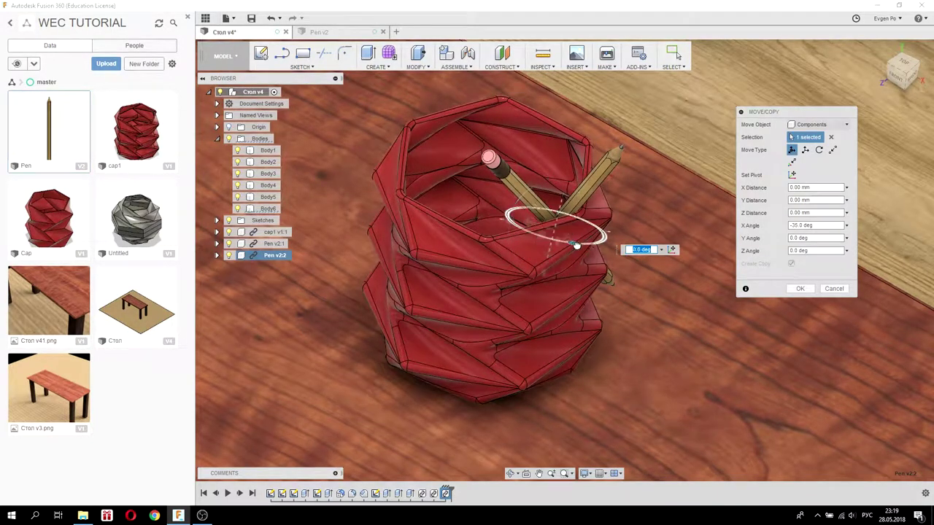
mouse_move(578, 247)
shift+middle_down()
mouse_move(562, 234)
mouse_move(582, 250)
mouse_move(524, 254)
shift+middle_up()
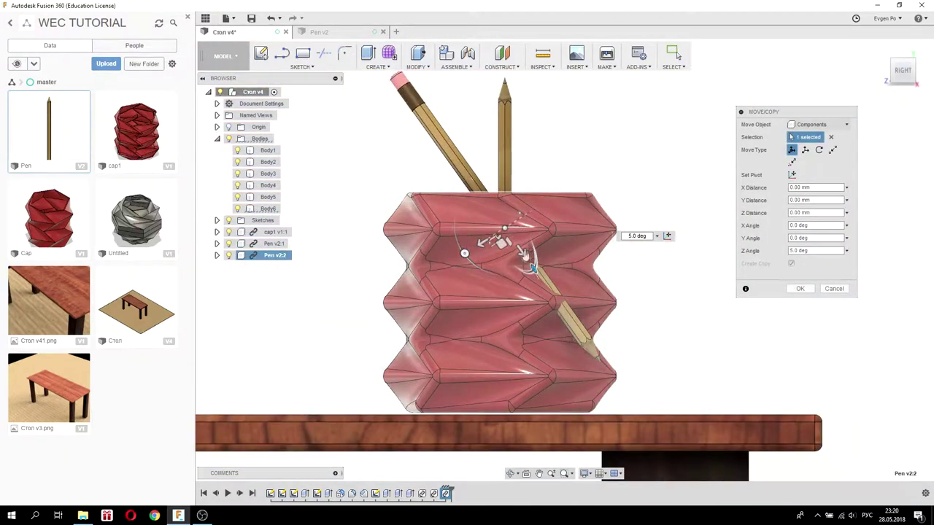
Raise the second pen by 20 mm and slide it toward the cup's centre
mouse_move(485, 242)
mouse_down()
mouse_move(452, 261)
mouse_move(467, 267)
mouse_move(458, 288)
mouse_up()
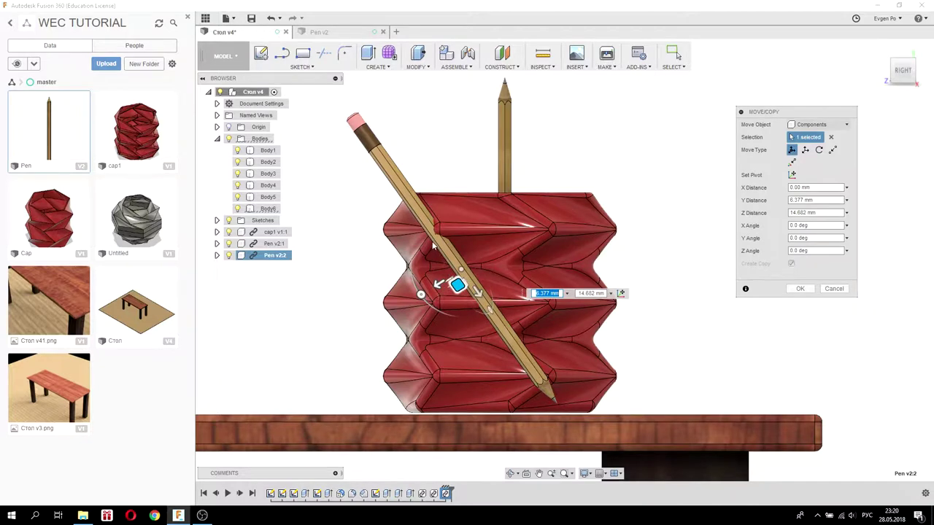
shift+middle_drag(432, 246, 502, 243)
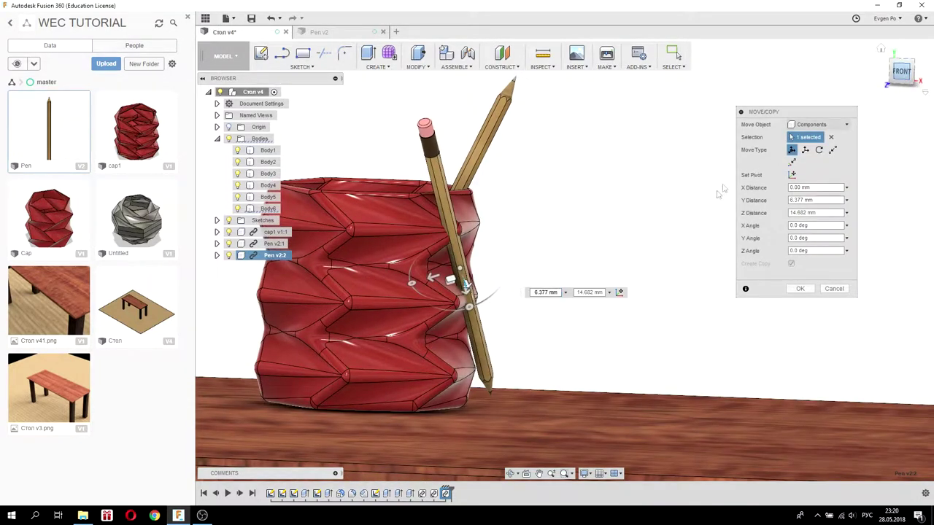
shift+middle_drag(720, 192, 544, 236)
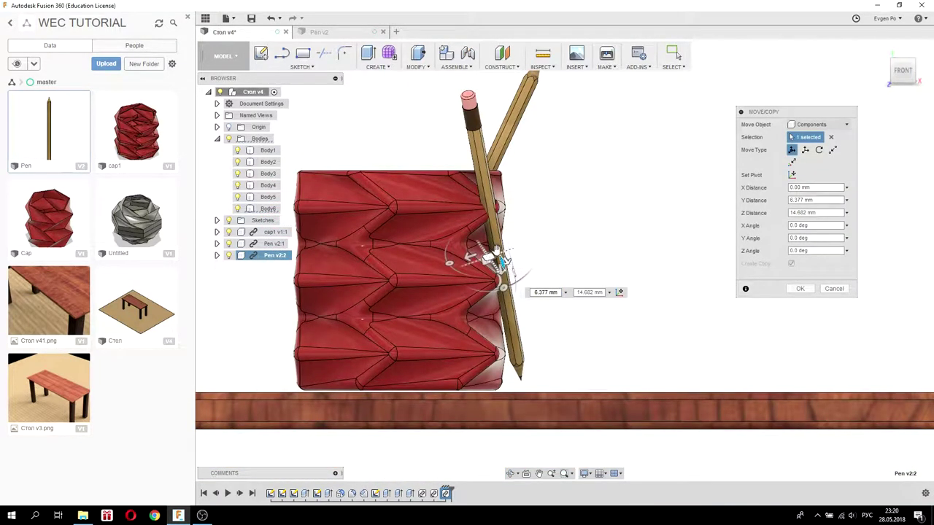
drag(496, 257, 423, 251)
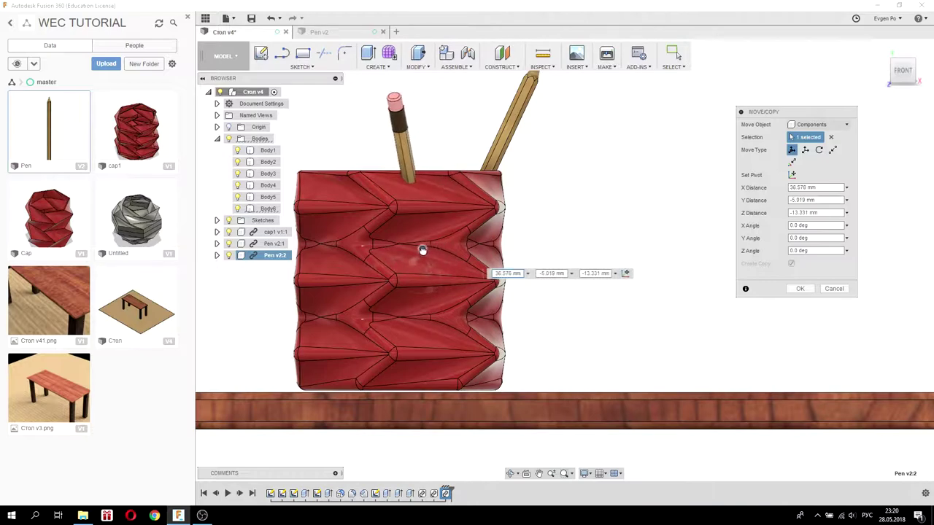
shift+middle_drag(485, 207, 488, 219)
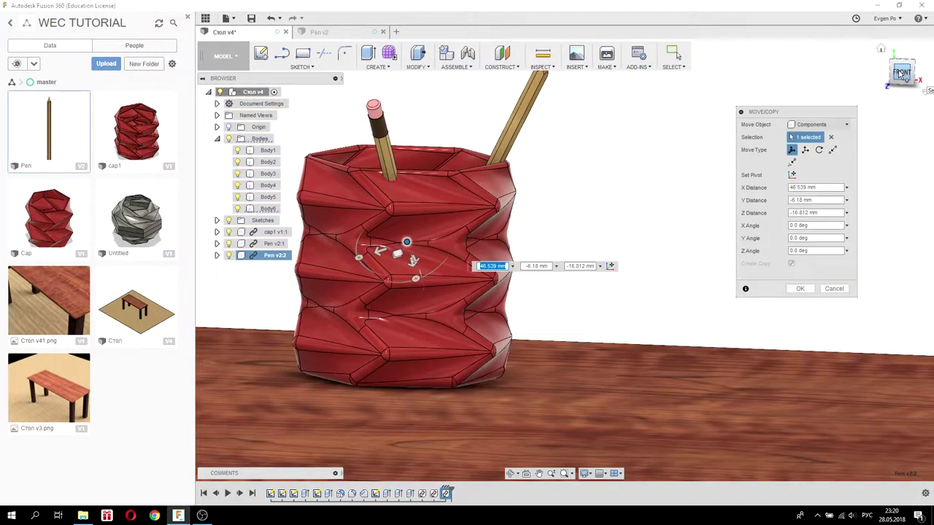
click(901, 73)
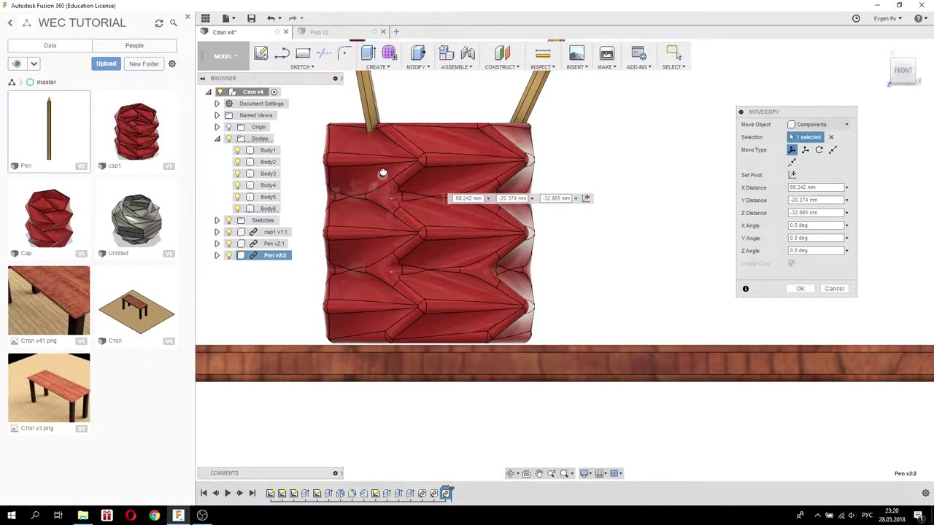
Check the pen from several angles and commit it at X 63.449, Y -25.945, Z -35.901 mm
shift+middle_drag(387, 164, 393, 219)
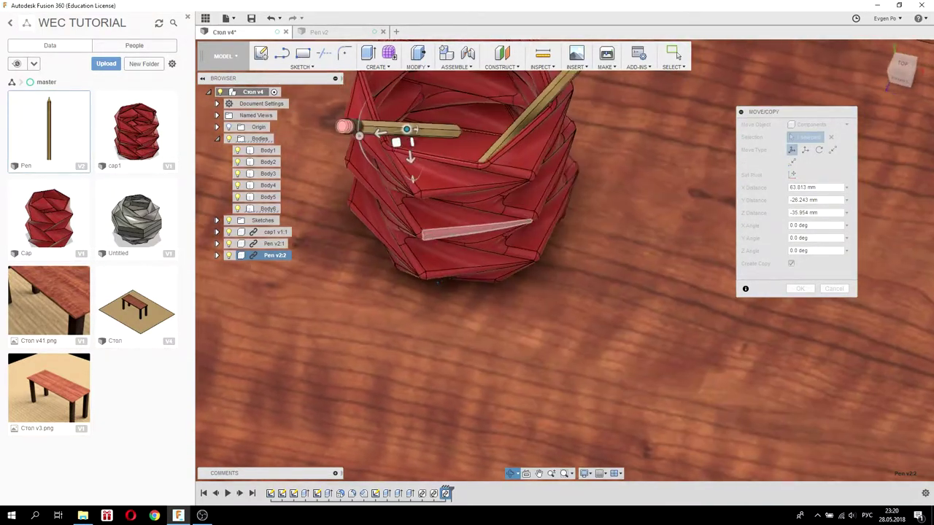
shift+middle_drag(410, 157, 416, 182)
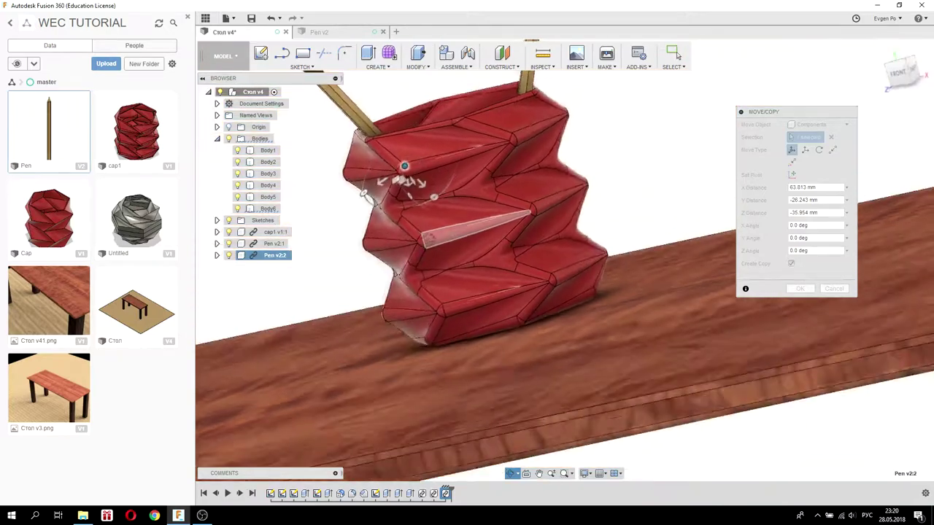
mouse_move(452, 291)
shift+middle_down()
mouse_move(438, 241)
mouse_move(369, 237)
shift+middle_up()
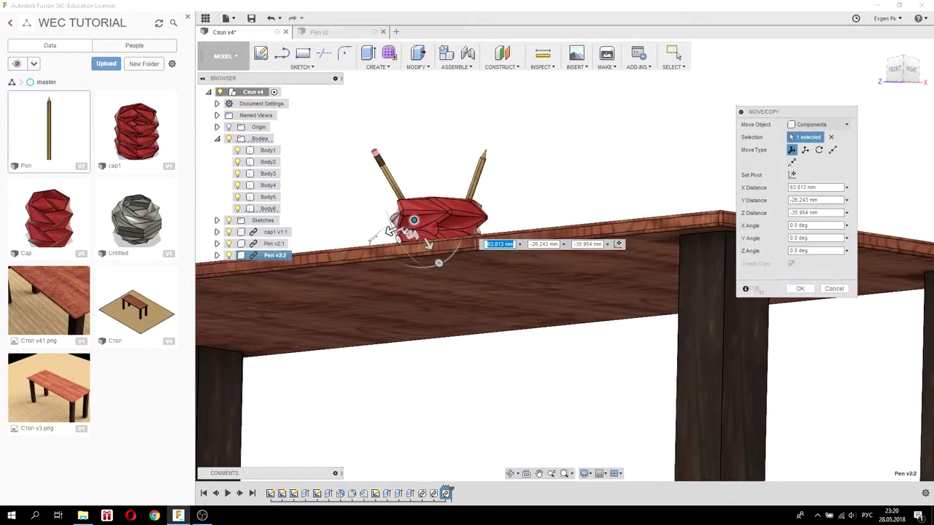
shift+middle_drag(697, 271, 474, 290)
scroll(496, 285, up, 3)
scroll(496, 284, up, 3)
scroll(496, 285, up, 3)
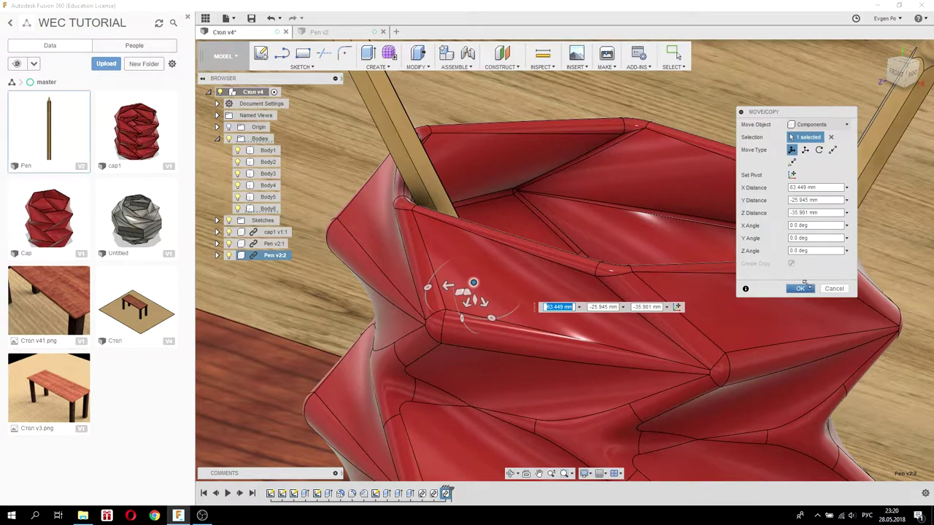
click(800, 289)
Start a Move/Copy copy of Pen v2:2, leaving the cup out of the selection
scroll(613, 250, down, 3)
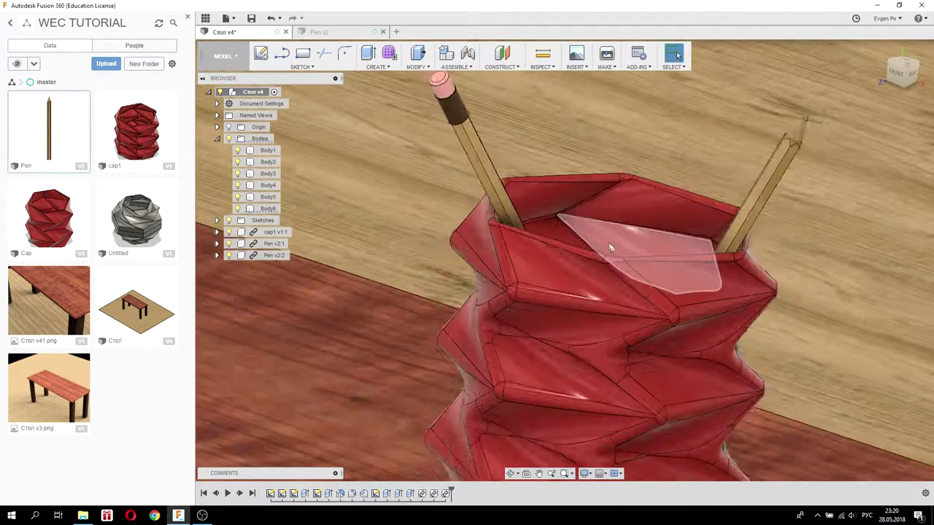
scroll(610, 248, down, 3)
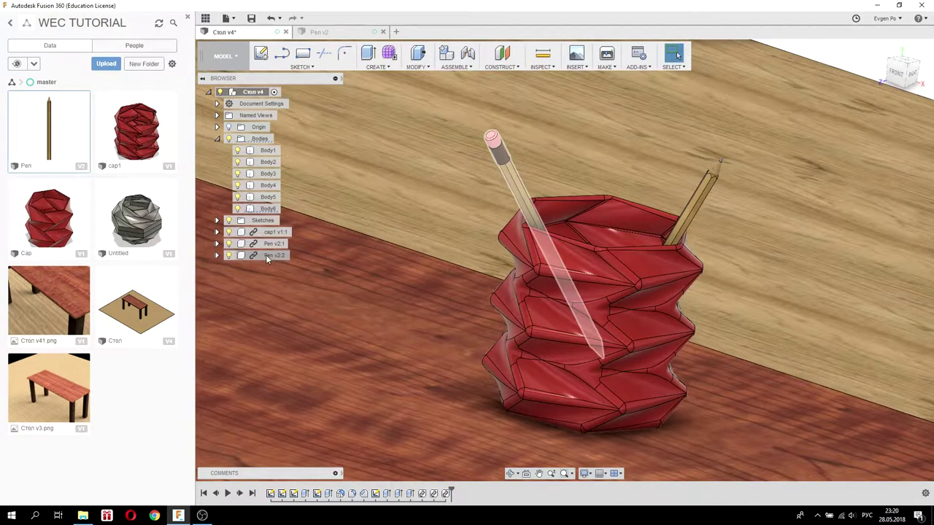
right_click(265, 254)
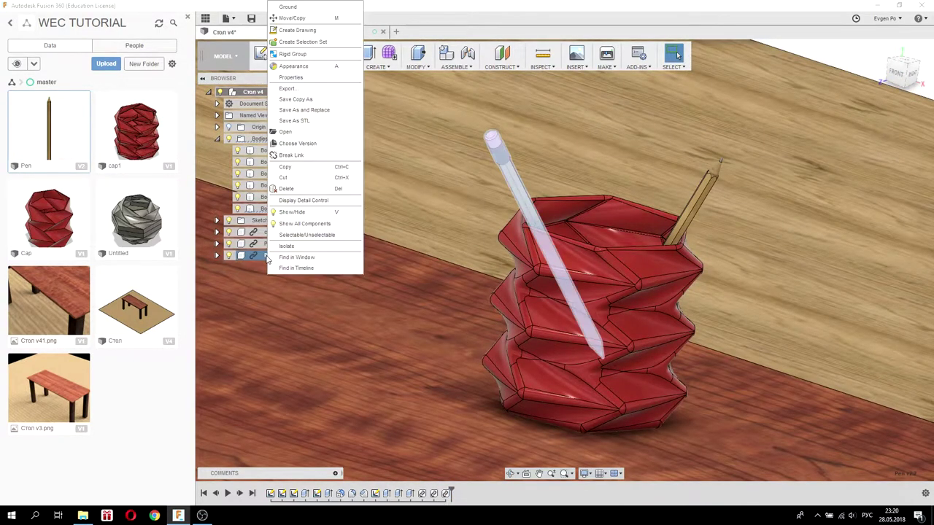
click(294, 17)
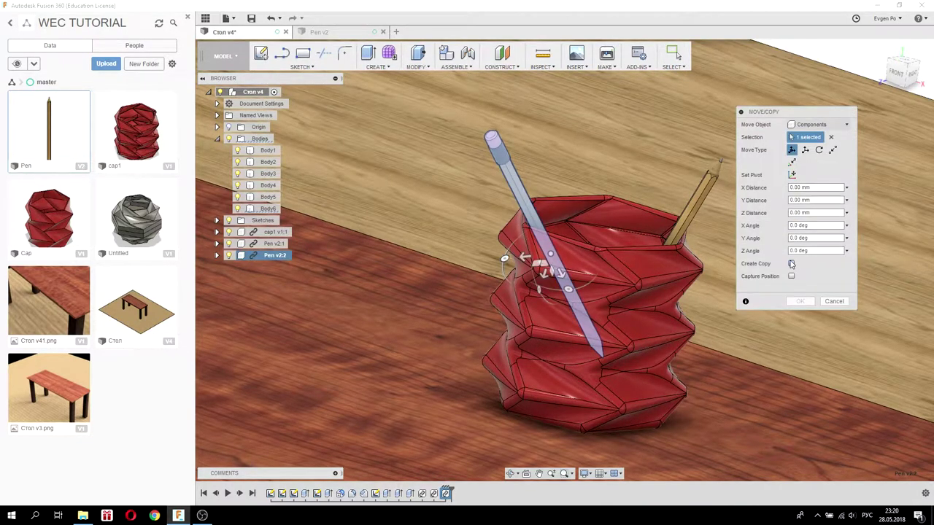
scroll(638, 183, up, 5)
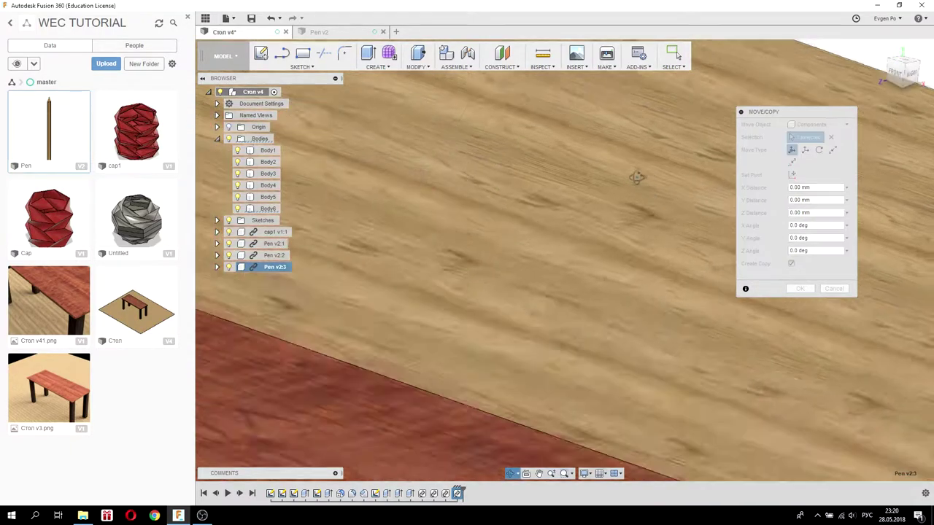
scroll(648, 301, down, 5)
scroll(651, 301, down, 3)
shift+middle_drag(656, 308, 693, 329)
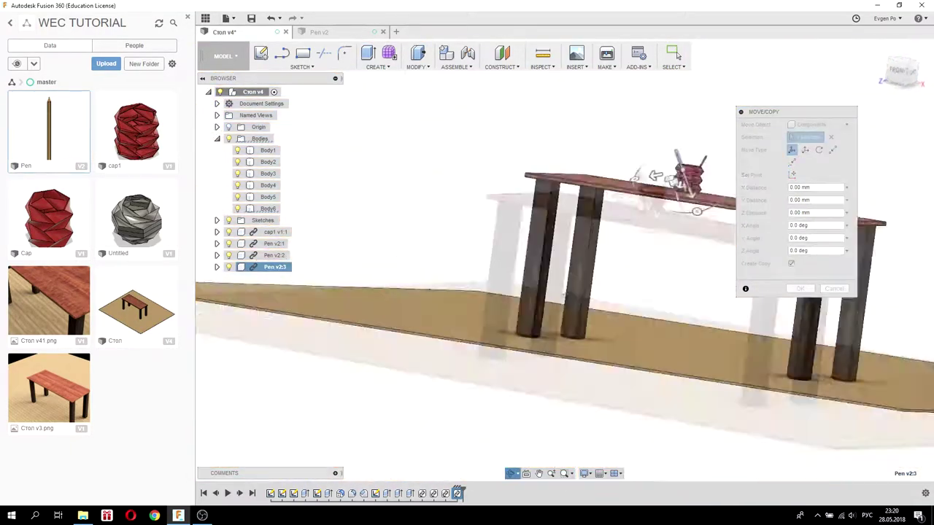
scroll(620, 307, down, 2)
scroll(620, 299, up, 3)
scroll(624, 285, up, 3)
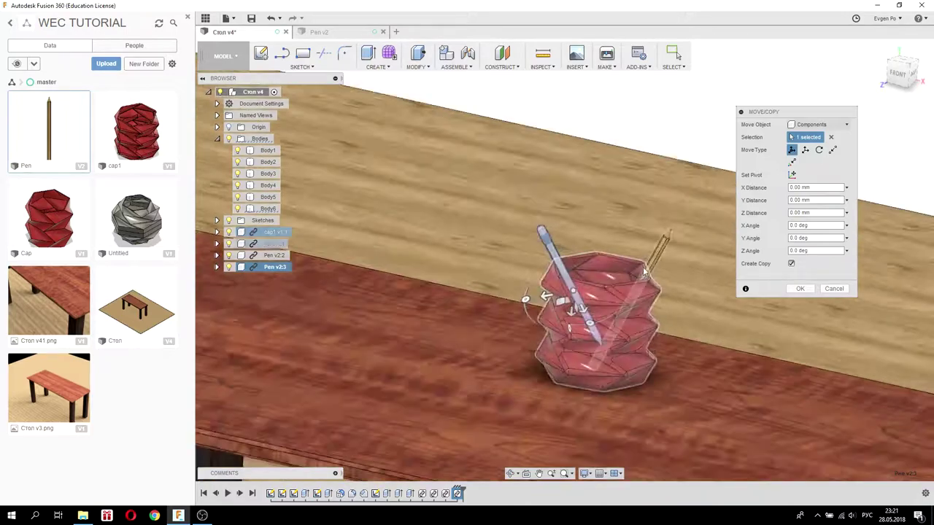
scroll(628, 260, up, 3)
shift+middle_drag(629, 261, 531, 241)
click(480, 330)
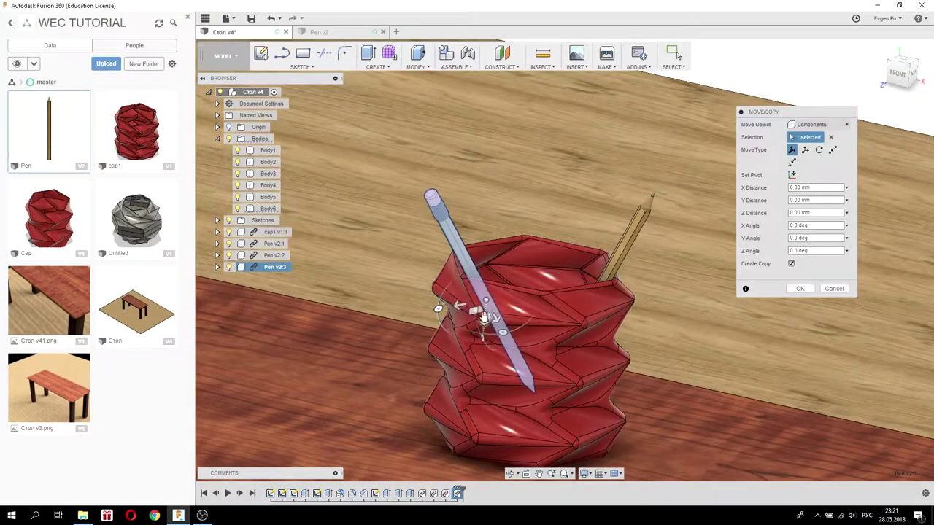
Tilt the copied pencil -30 degrees, rotate it -25 degrees, and raise it in the cup
shift+middle_drag(501, 308, 442, 321)
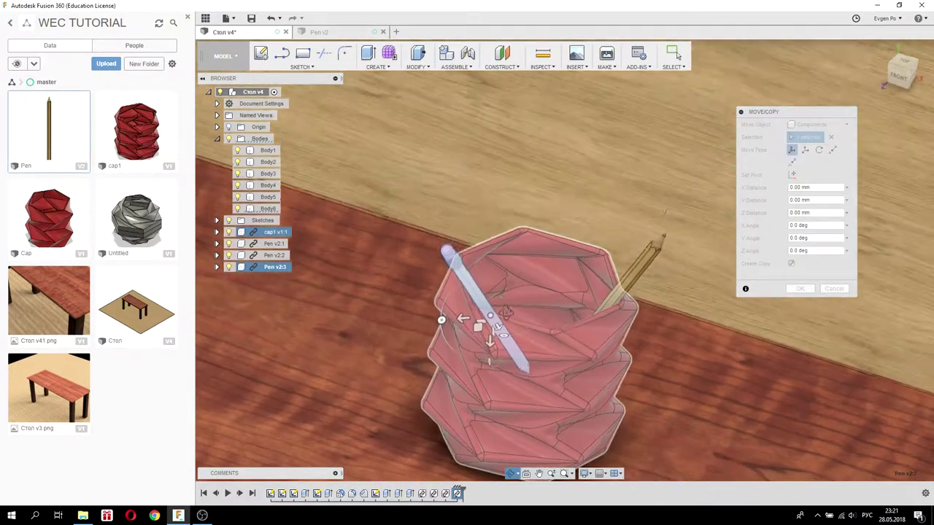
drag(442, 321, 448, 343)
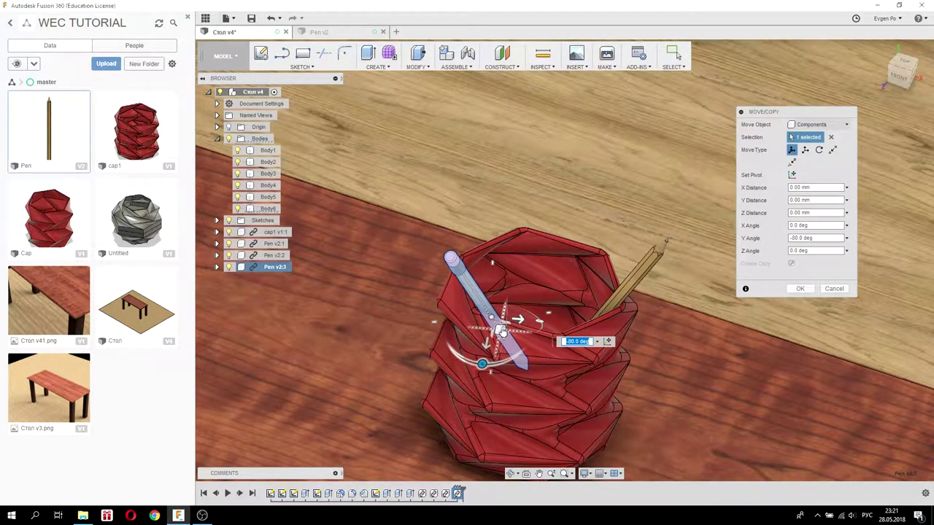
drag(502, 330, 538, 345)
shift+middle_drag(542, 344, 533, 334)
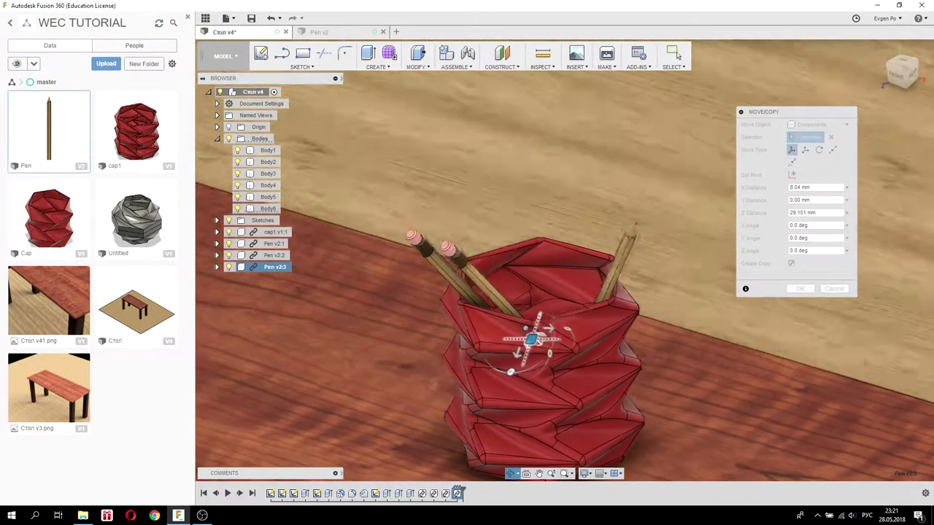
mouse_move(537, 343)
mouse_down()
mouse_move(540, 369)
mouse_move(524, 377)
mouse_up()
shift+middle_drag(527, 376, 536, 367)
drag(528, 329, 520, 295)
Slide Pen v2:3 left beside the other pens, X -44.003 mm, Y -10.245 mm
click(901, 76)
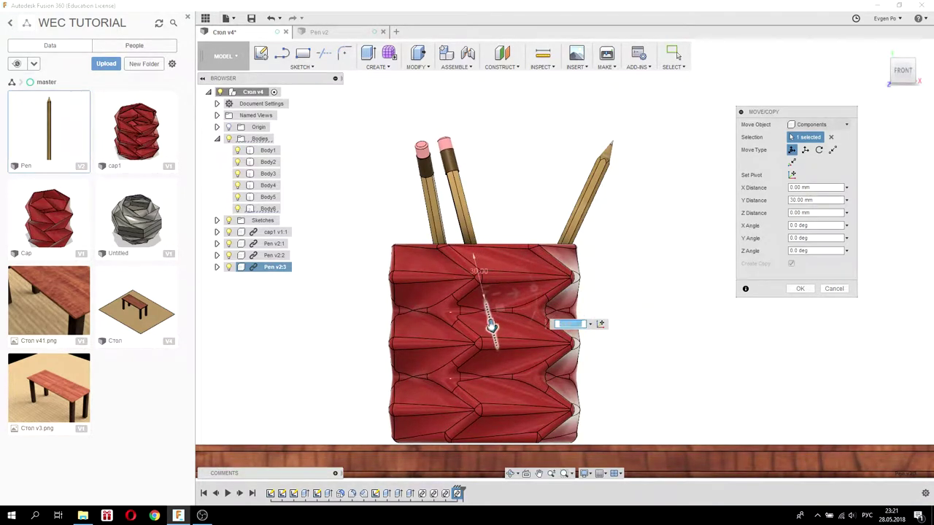
mouse_move(494, 323)
shift+middle_down()
mouse_move(694, 167)
mouse_move(892, 85)
shift+middle_up()
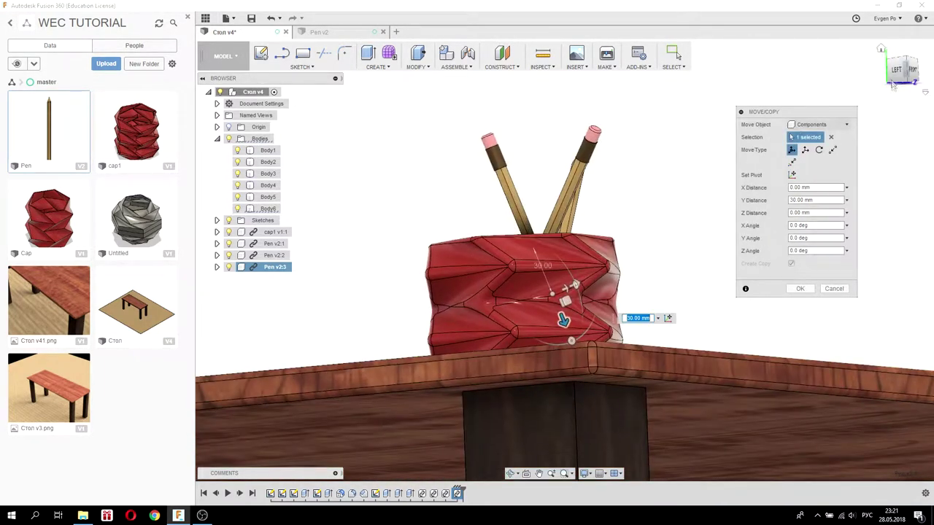
click(894, 76)
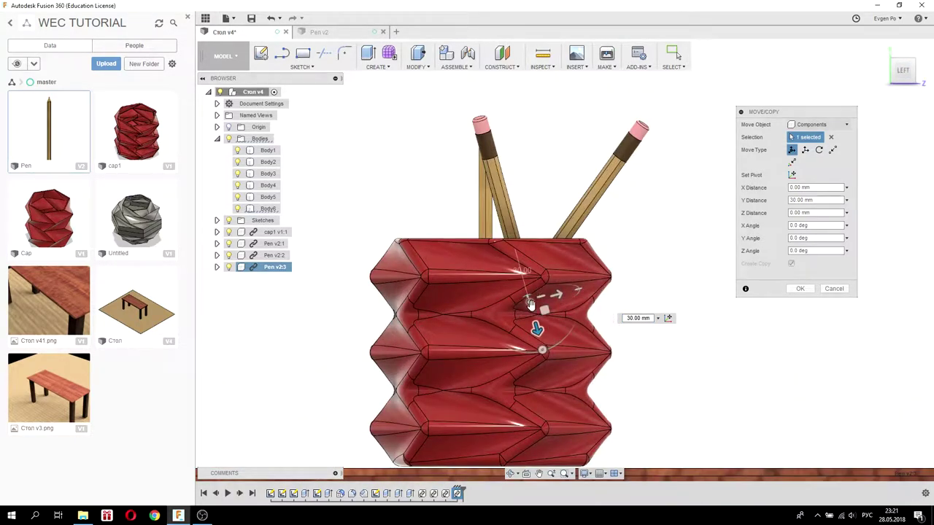
drag(543, 310, 465, 316)
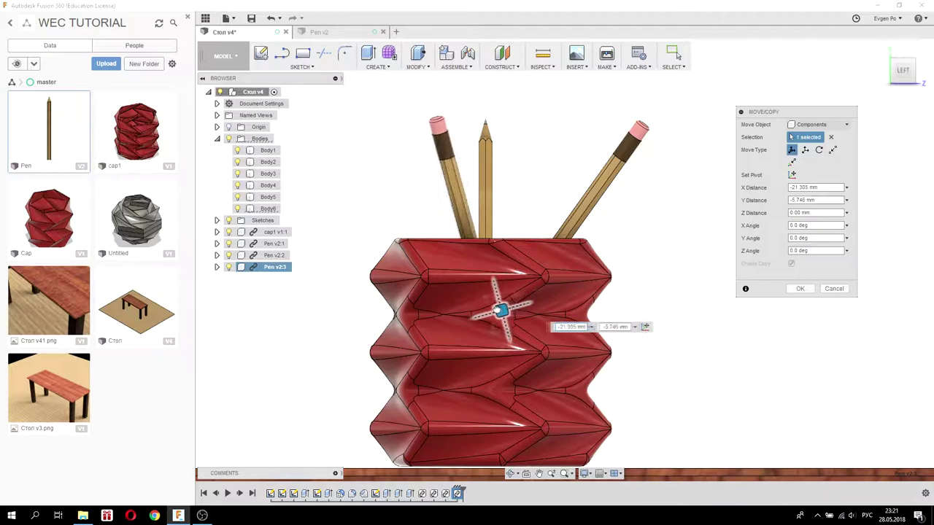
mouse_move(465, 315)
shift+middle_down()
mouse_move(447, 256)
mouse_move(446, 313)
mouse_move(446, 255)
shift+middle_up()
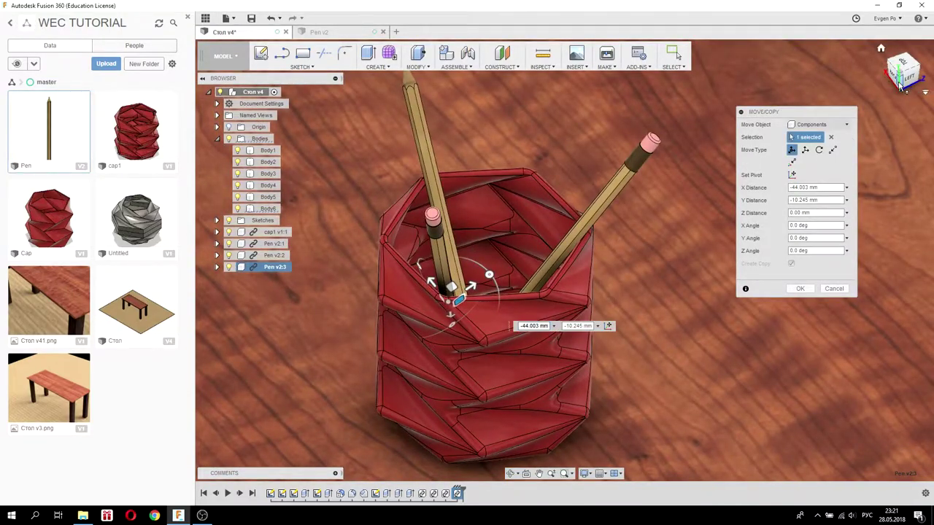
click(901, 86)
shift+middle_drag(508, 193, 469, 213)
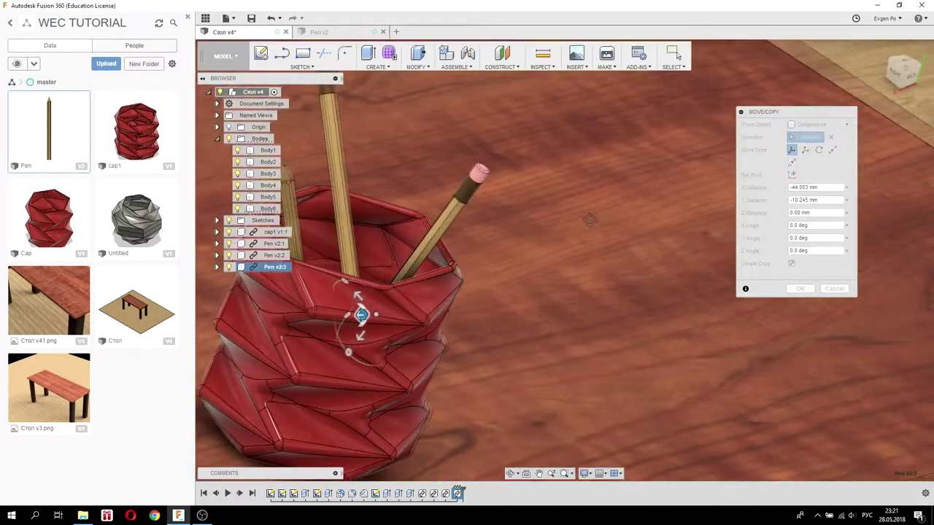
Shift Pen v2:3 by -5.00 mm in Y so it leans into the red cup
scroll(469, 214, down, 3)
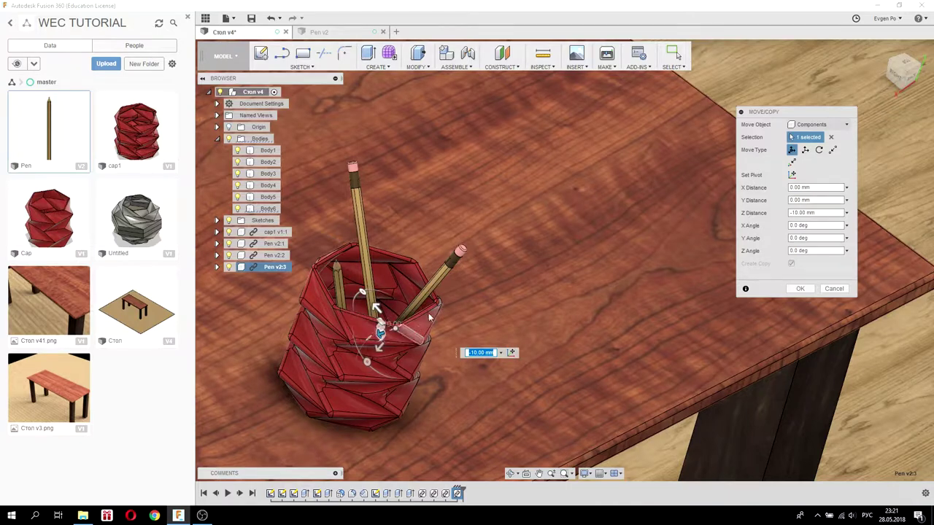
scroll(430, 317, up, 3)
scroll(430, 317, up, 2)
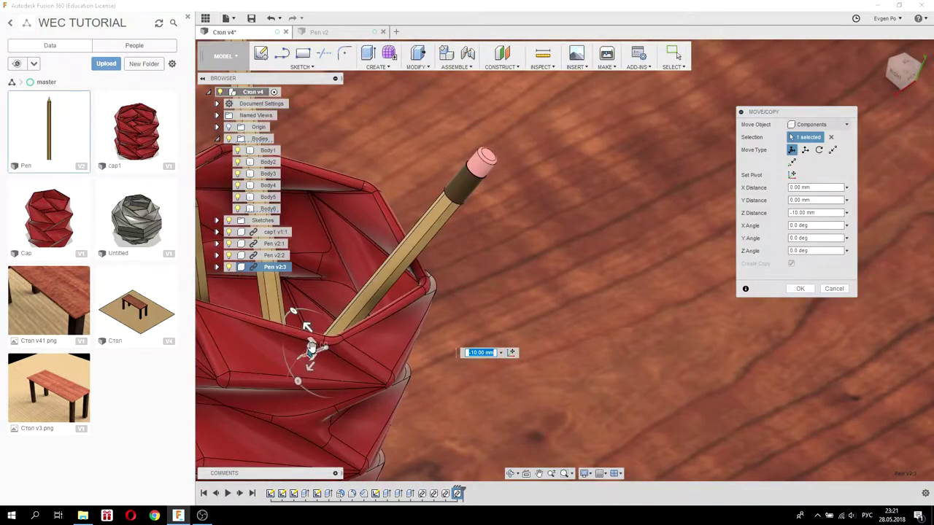
scroll(308, 346, up, 2)
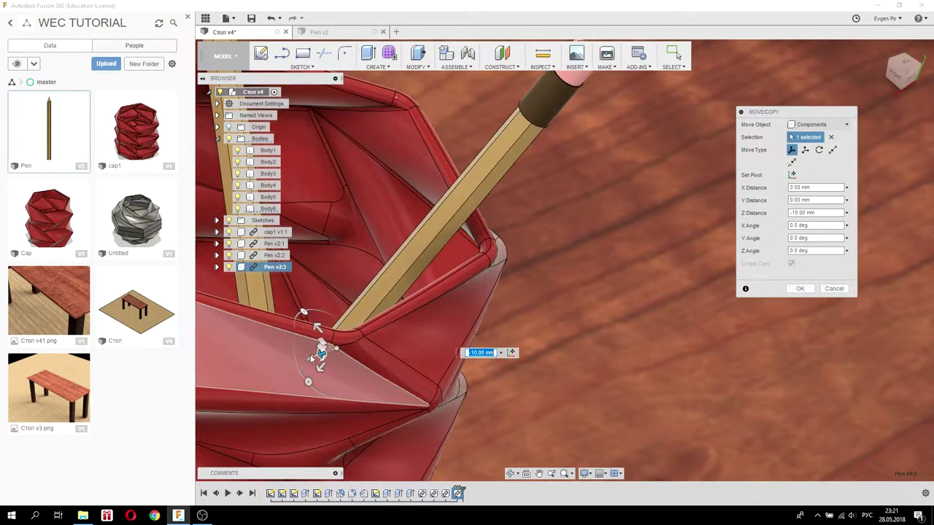
drag(319, 346, 350, 357)
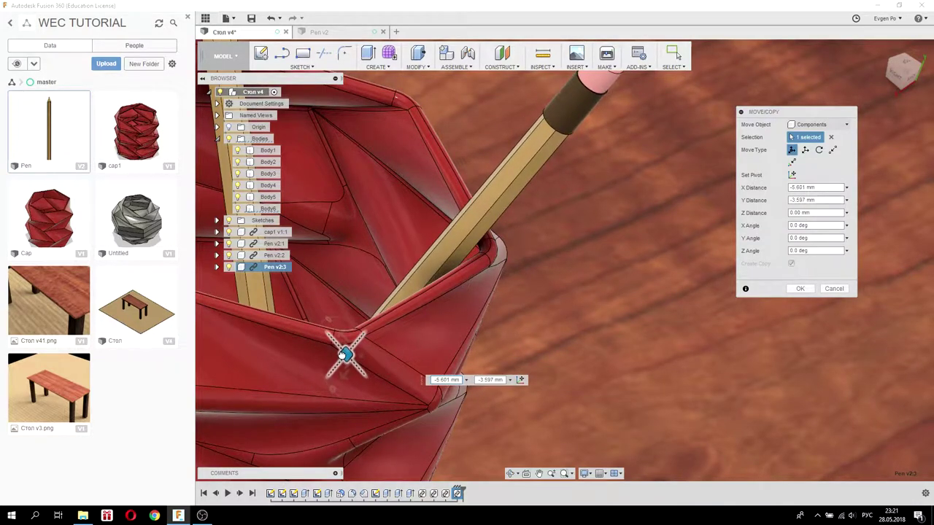
Check the pencil's placement from overhead and tilted views, then commit the move
scroll(467, 320, down, 2)
scroll(459, 313, down, 2)
scroll(452, 314, down, 2)
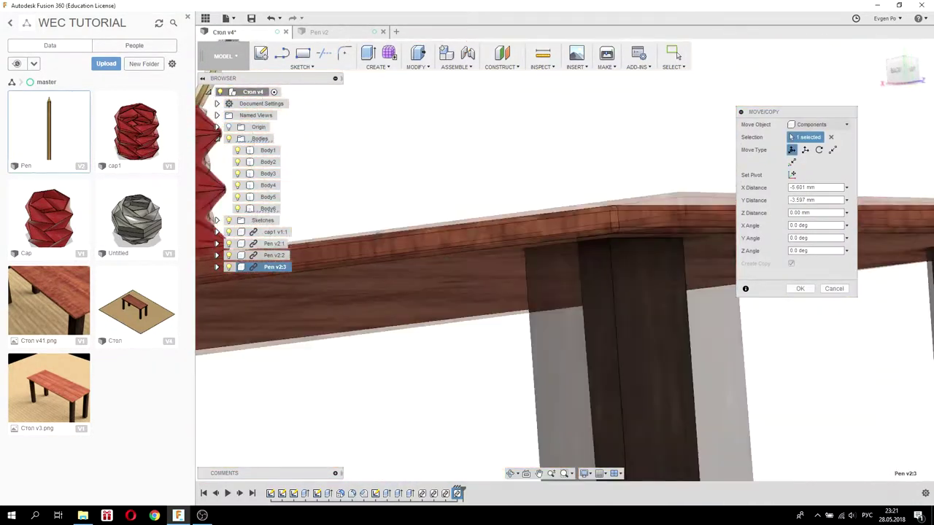
scroll(446, 314, down, 2)
mouse_move(446, 314)
shift+middle_down()
mouse_move(445, 270)
mouse_move(445, 328)
shift+middle_up()
scroll(409, 219, up, 2)
scroll(443, 221, up, 3)
scroll(444, 221, up, 2)
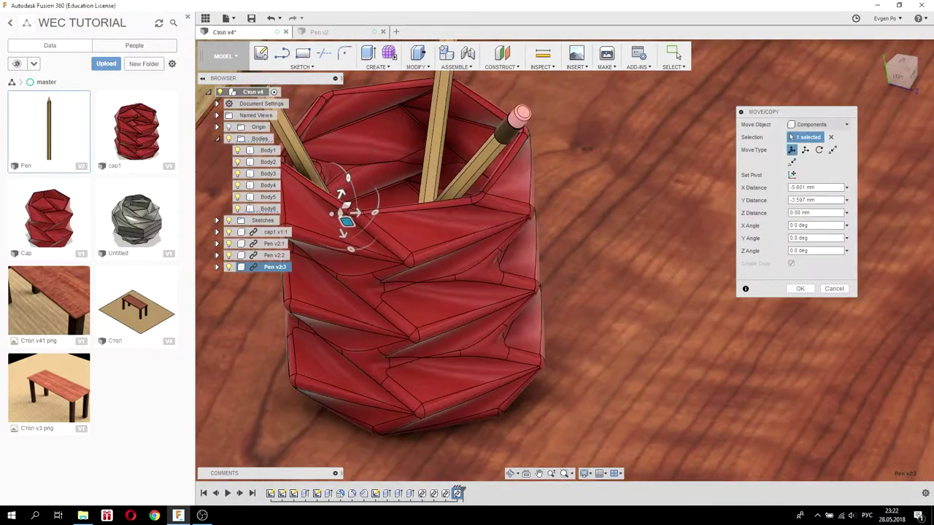
mouse_move(444, 221)
shift+middle_down()
mouse_move(445, 306)
mouse_move(467, 408)
shift+middle_up()
shift+middle_drag(442, 278, 442, 277)
scroll(443, 277, up, 2)
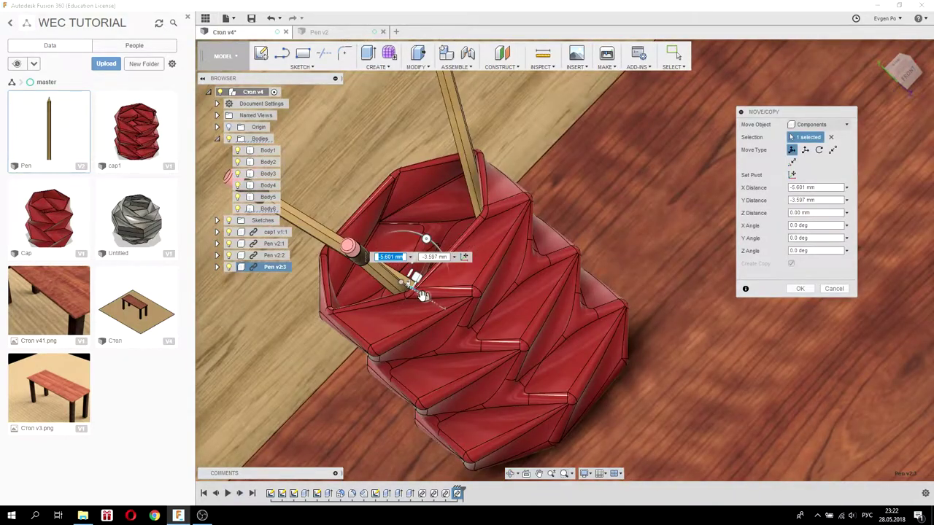
shift+middle_drag(420, 330, 525, 316)
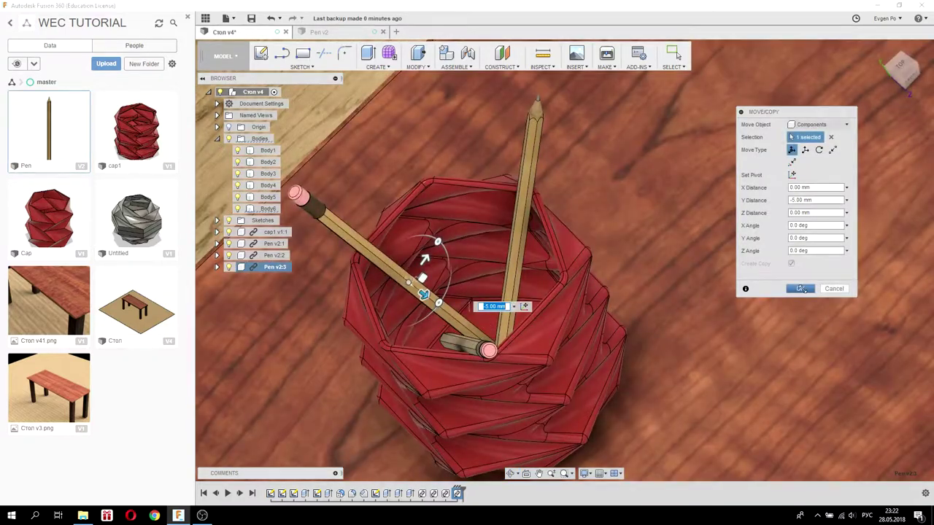
key(Return)
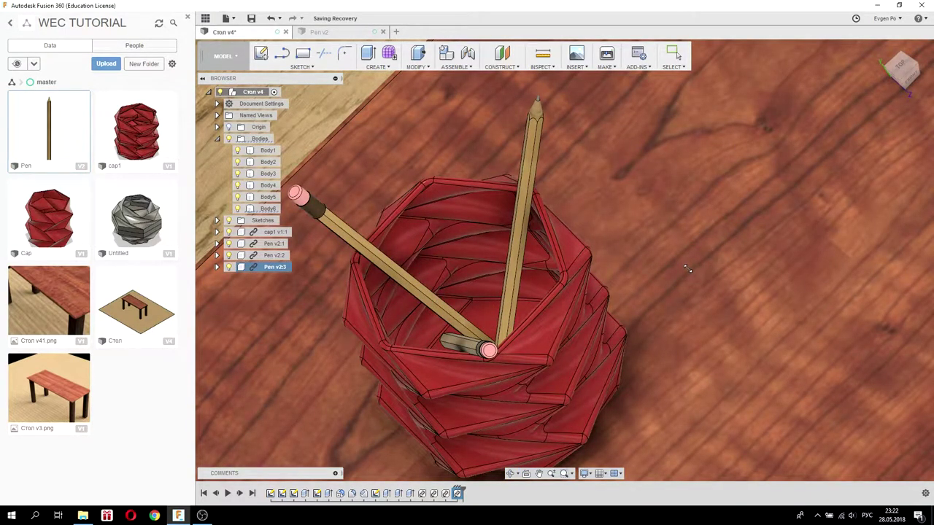
scroll(686, 269, down, 3)
Switch from the Model workspace to the Render workspace
mouse_move(687, 268)
shift+middle_down()
mouse_move(598, 240)
mouse_move(593, 256)
shift+middle_up()
click(356, 130)
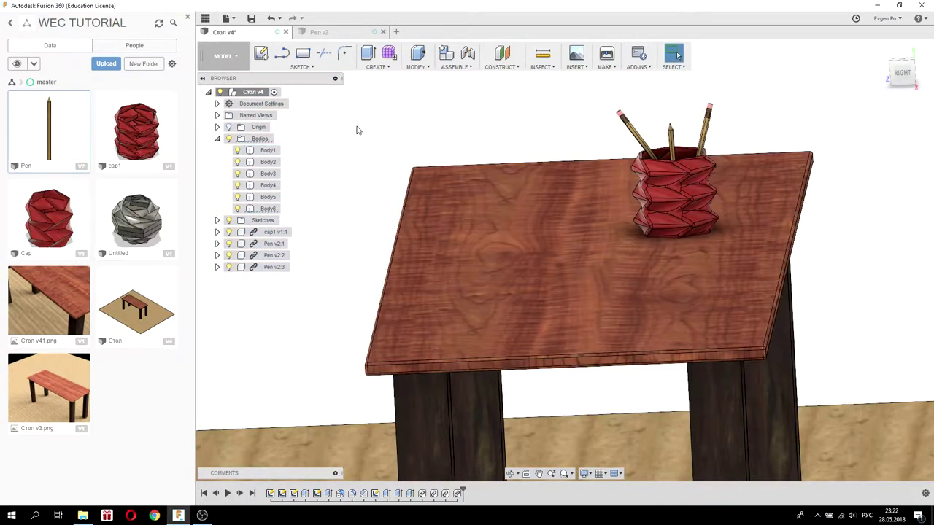
click(246, 63)
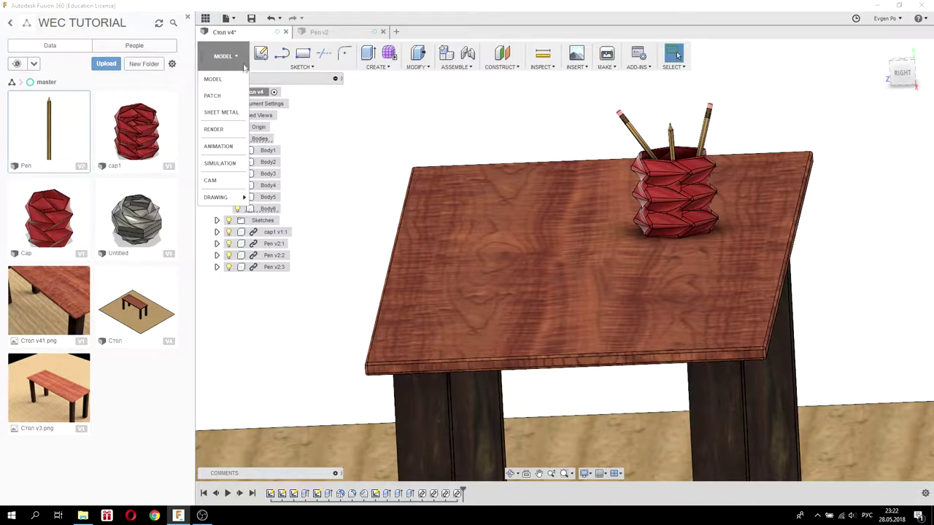
click(229, 128)
Frame the pencil cup on the table and start a live in-canvas render
click(598, 266)
mouse_move(597, 266)
shift+middle_down()
mouse_move(581, 252)
mouse_move(548, 259)
mouse_move(786, 244)
mouse_move(754, 241)
mouse_move(794, 251)
mouse_move(752, 251)
shift+middle_up()
scroll(773, 248, up, 5)
shift+middle_drag(479, 248, 508, 272)
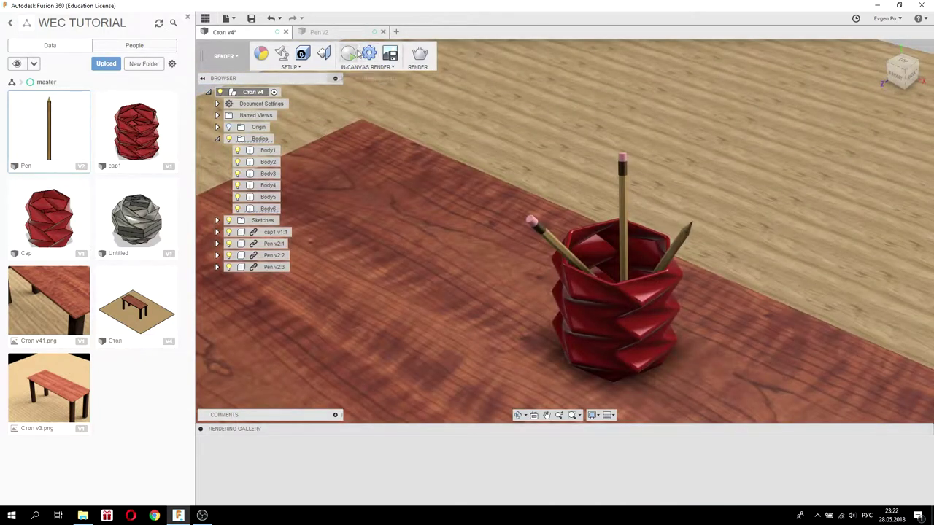
click(350, 55)
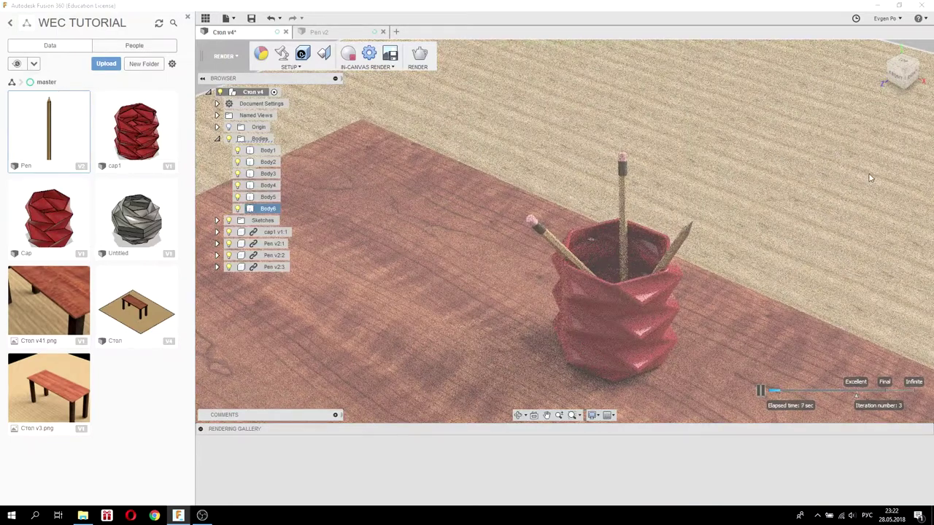
Clear the selections, stop the live in-canvas render, and bring up Scene Settings
click(870, 177)
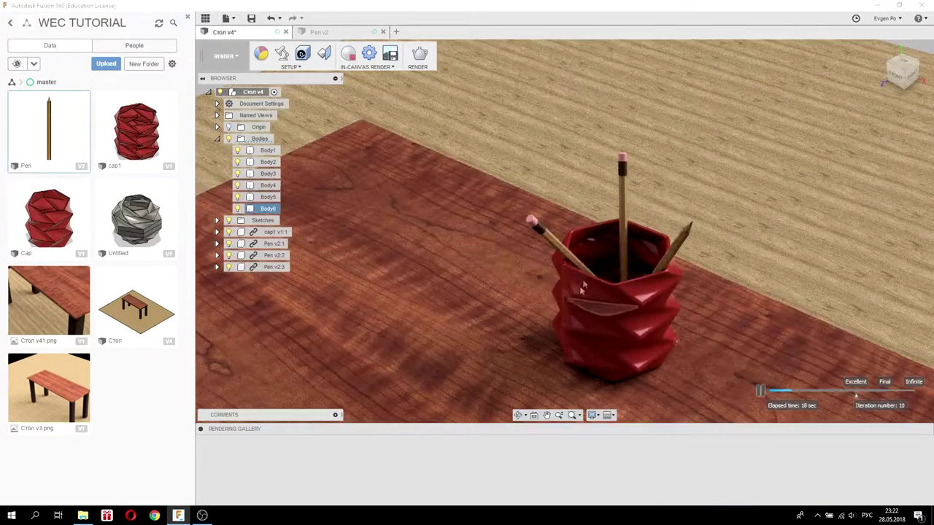
click(268, 150)
click(354, 109)
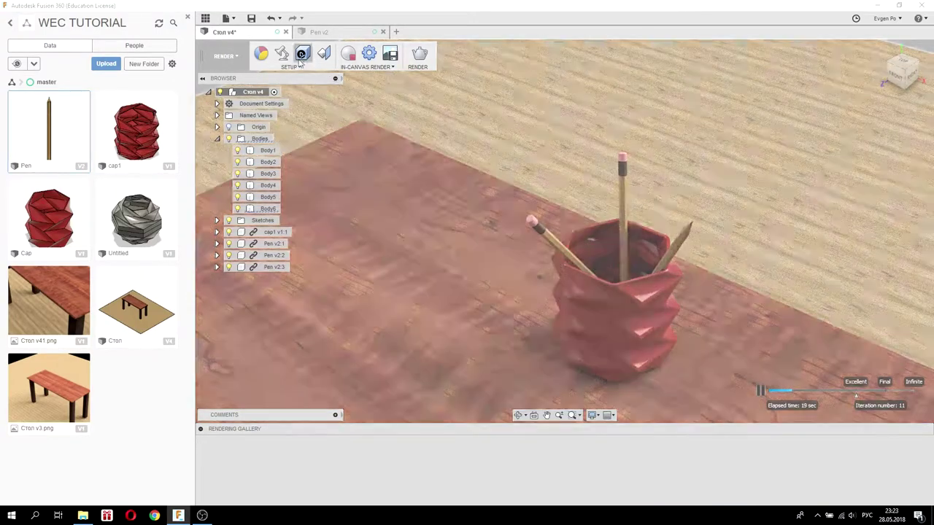
click(348, 55)
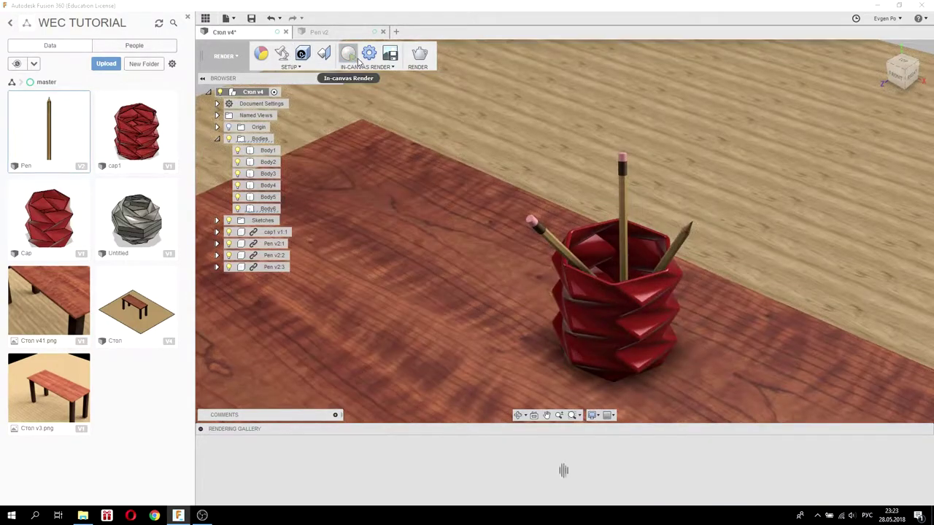
click(284, 54)
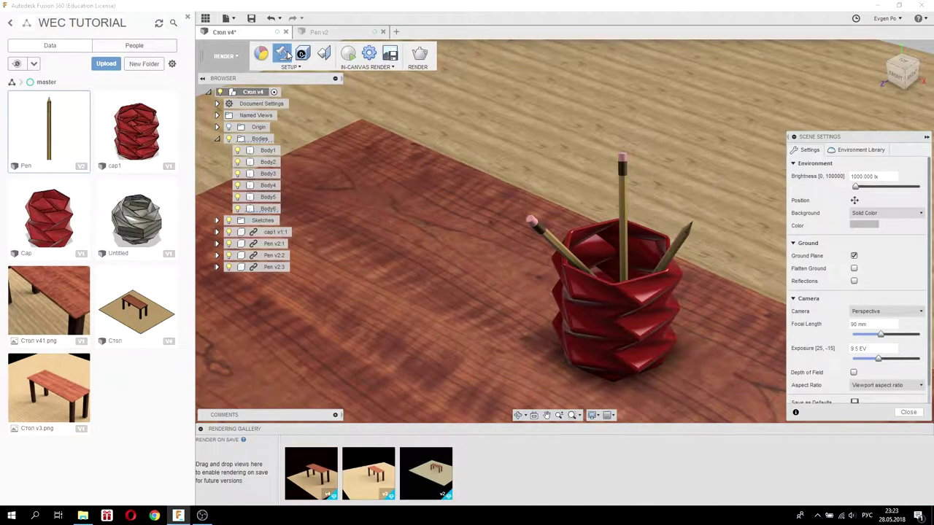
Set the scene background colour to black
click(863, 226)
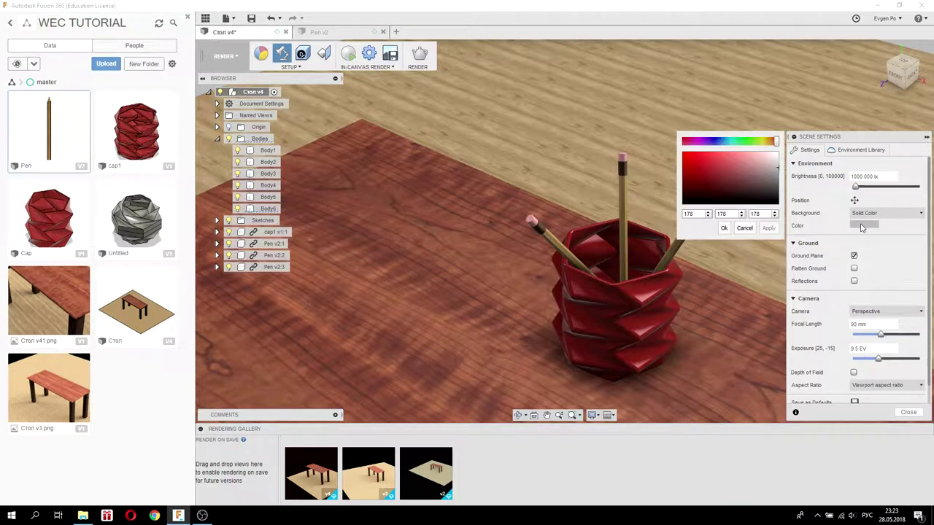
drag(756, 190, 776, 207)
click(769, 228)
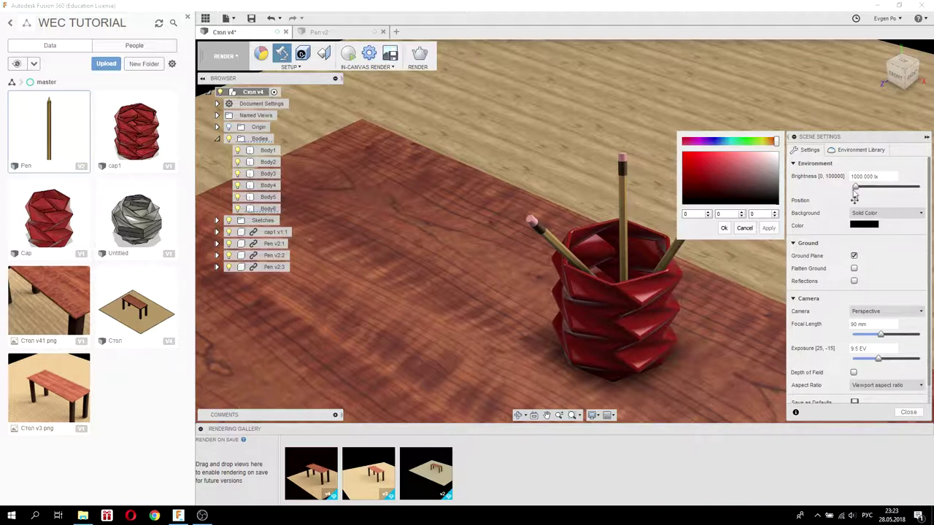
Lower the environment brightness and close Scene Settings
click(723, 228)
drag(856, 187, 838, 189)
click(909, 412)
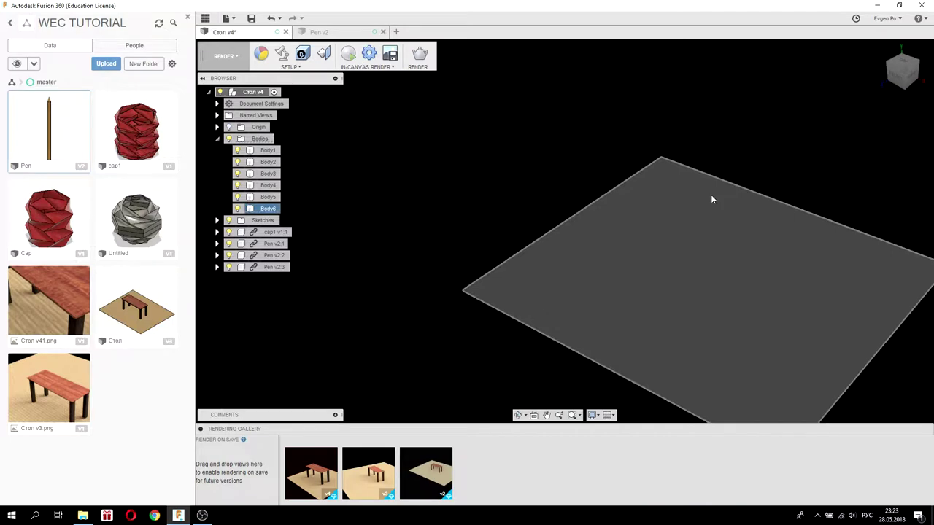
click(232, 60)
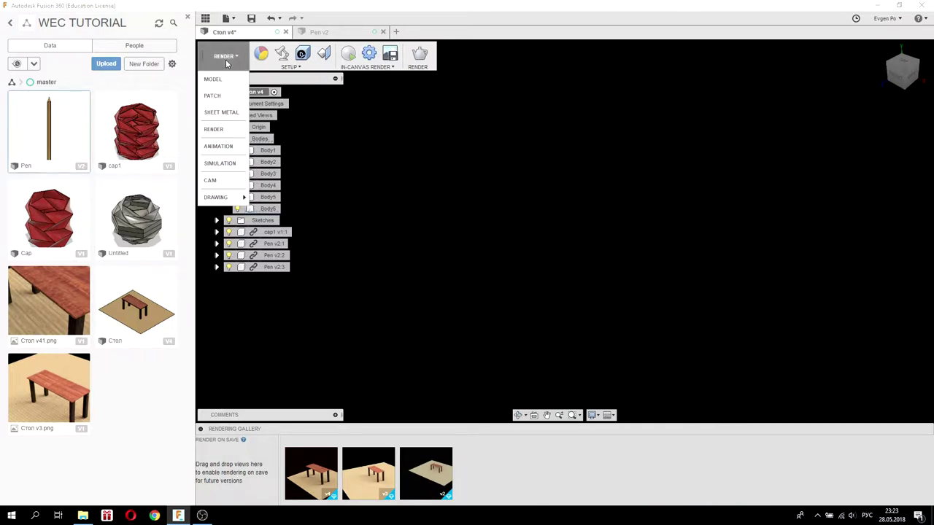
Return to the Model workspace and frame the table, red cup, pencils and wooden floor
click(228, 79)
click(769, 313)
mouse_move(769, 312)
shift+middle_down()
mouse_move(751, 285)
mouse_move(768, 281)
shift+middle_up()
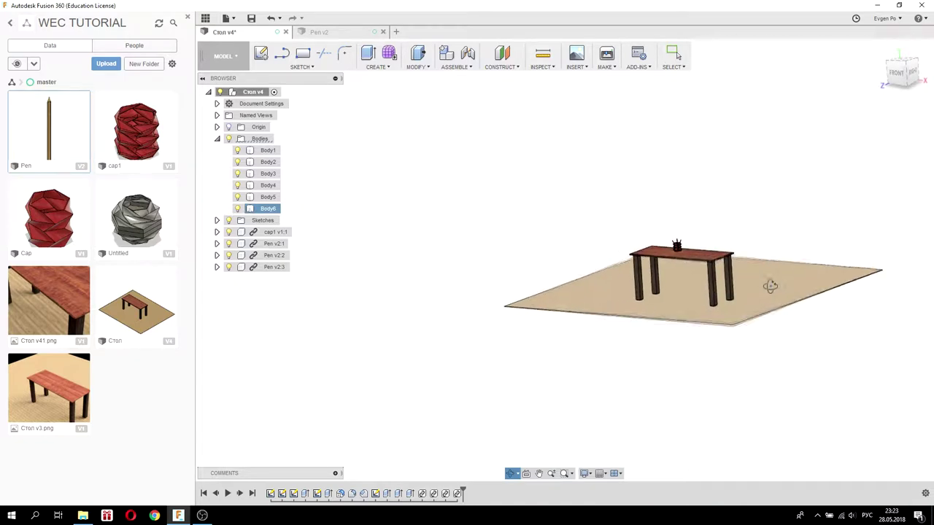
key(Escape)
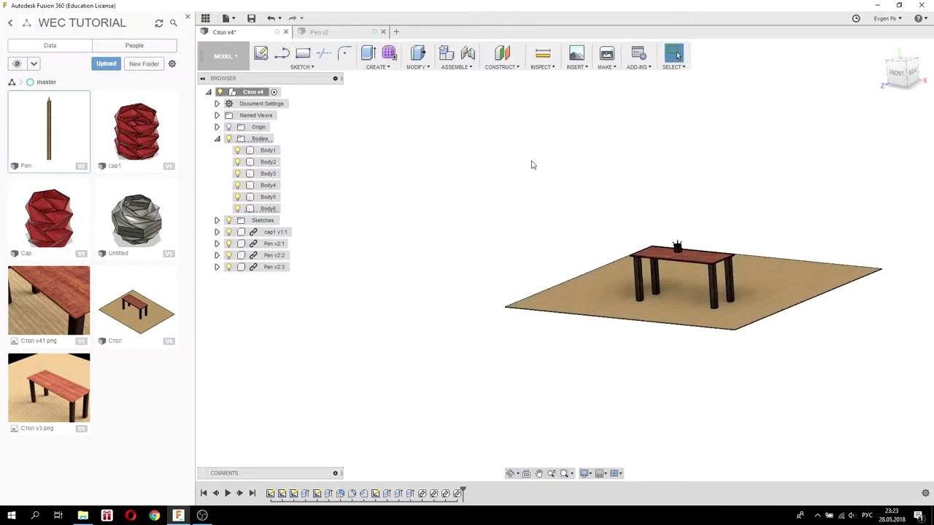
shift+middle_drag(708, 226, 712, 240)
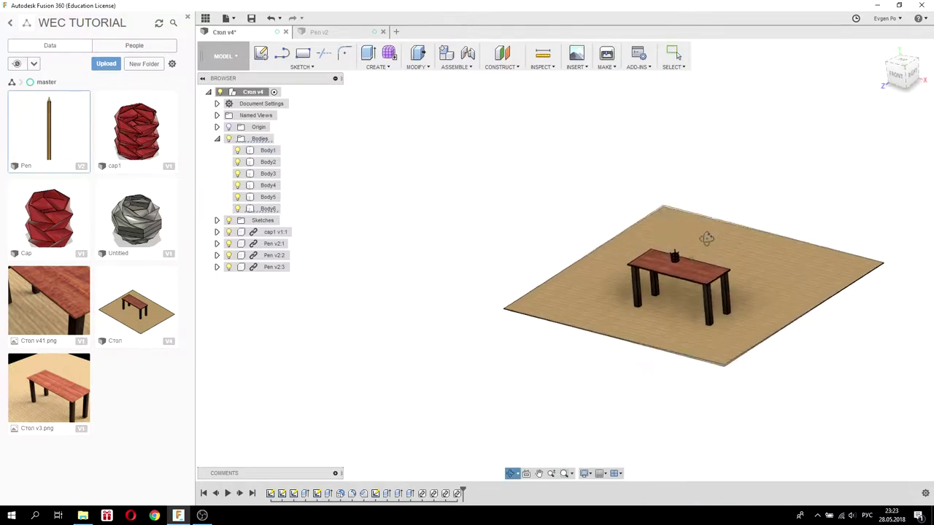
click(698, 268)
scroll(703, 264, up, 5)
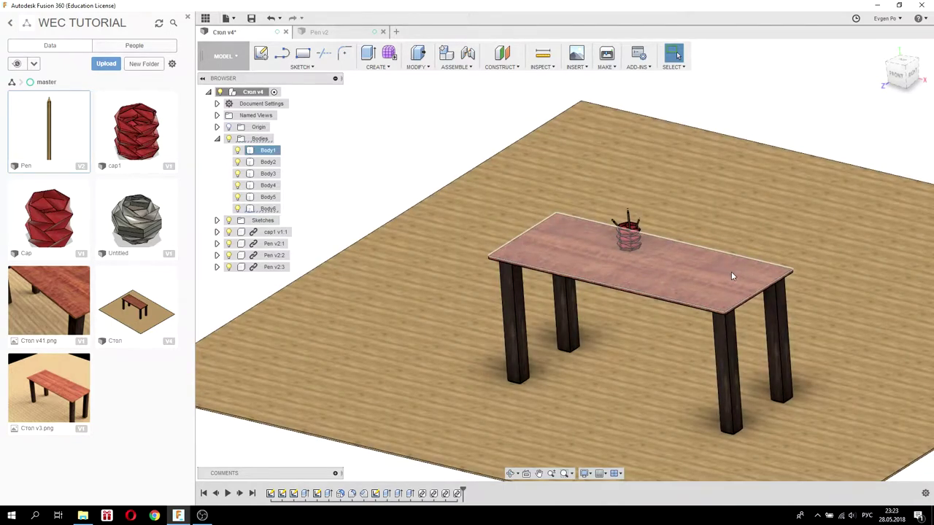
click(511, 137)
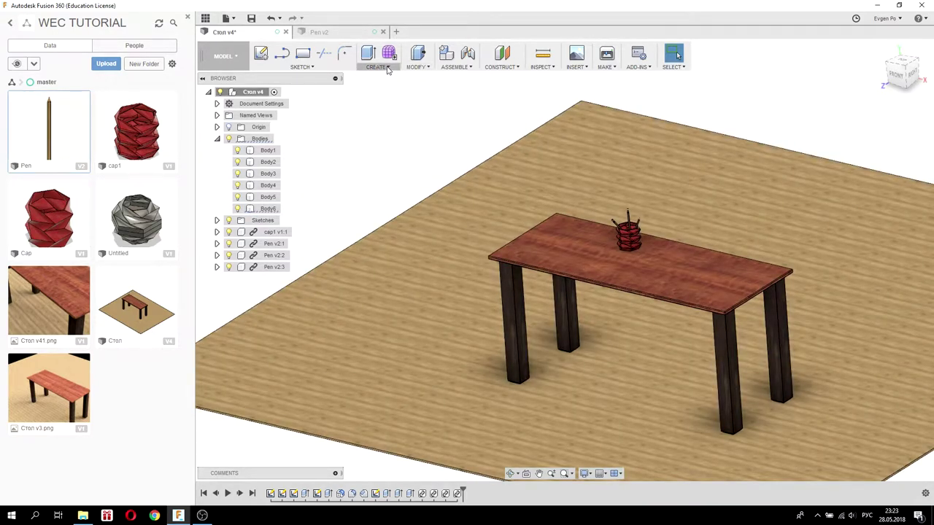
click(388, 68)
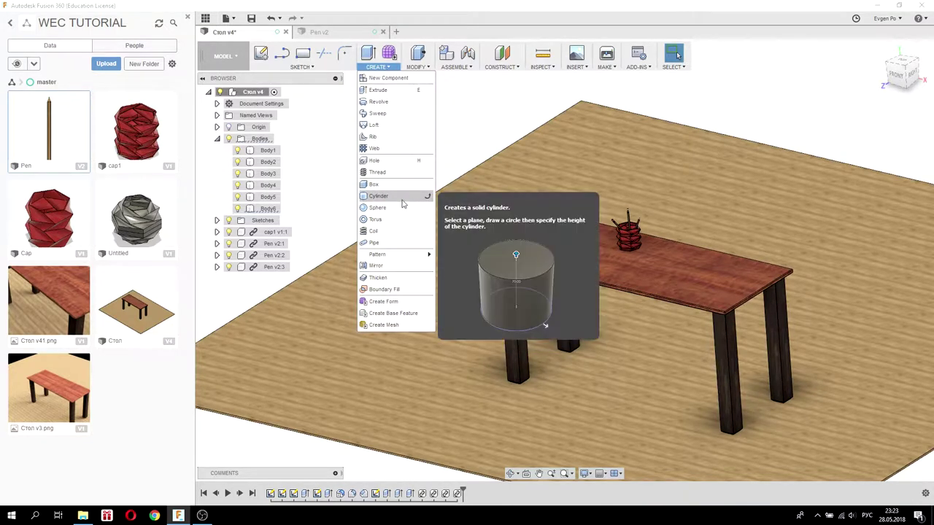
Create a new-body cylinder, Body7, 447.214 mm across and 400 mm tall on the tabletop
click(379, 195)
click(688, 269)
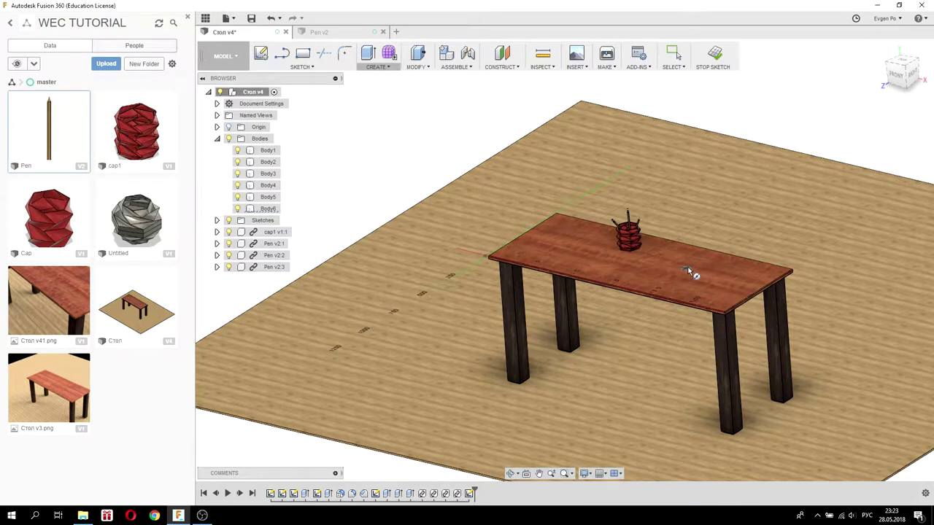
click(687, 275)
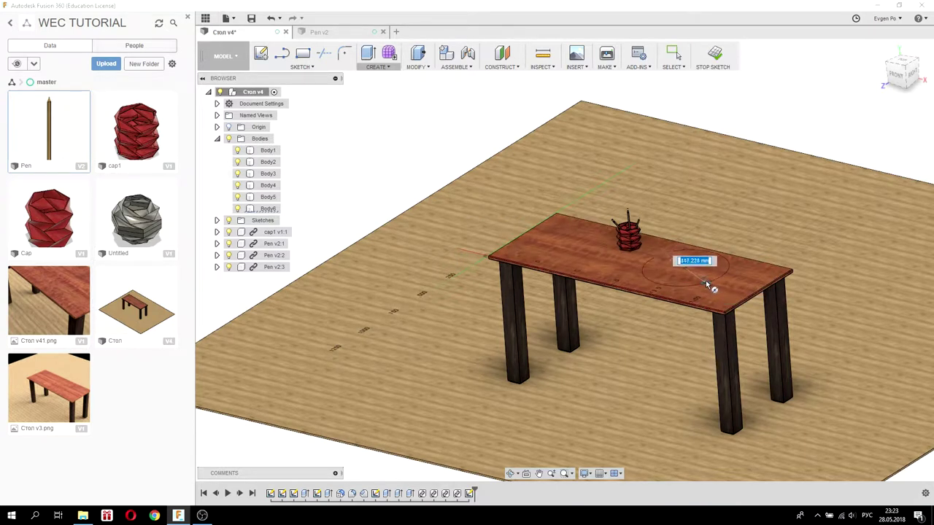
click(711, 287)
mouse_move(685, 270)
mouse_down()
mouse_move(678, 170)
mouse_move(679, 188)
mouse_up()
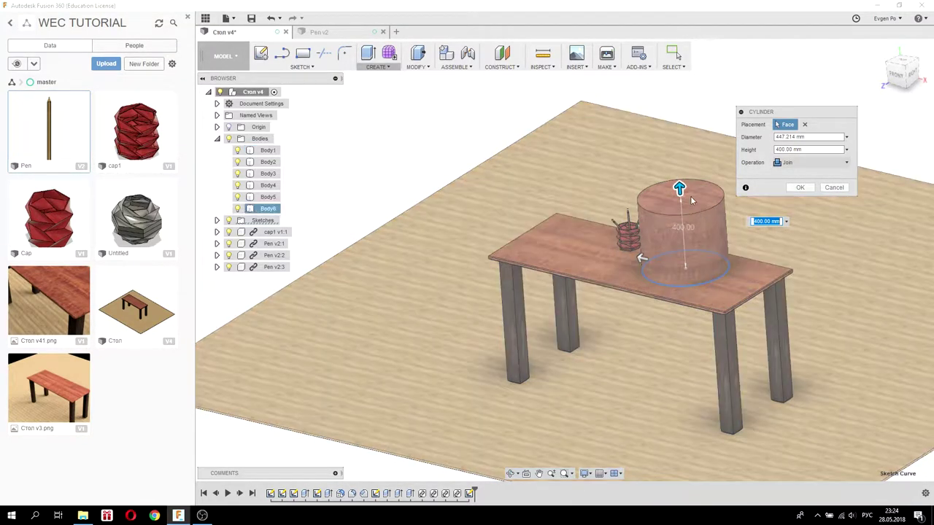
scroll(690, 196, up, 5)
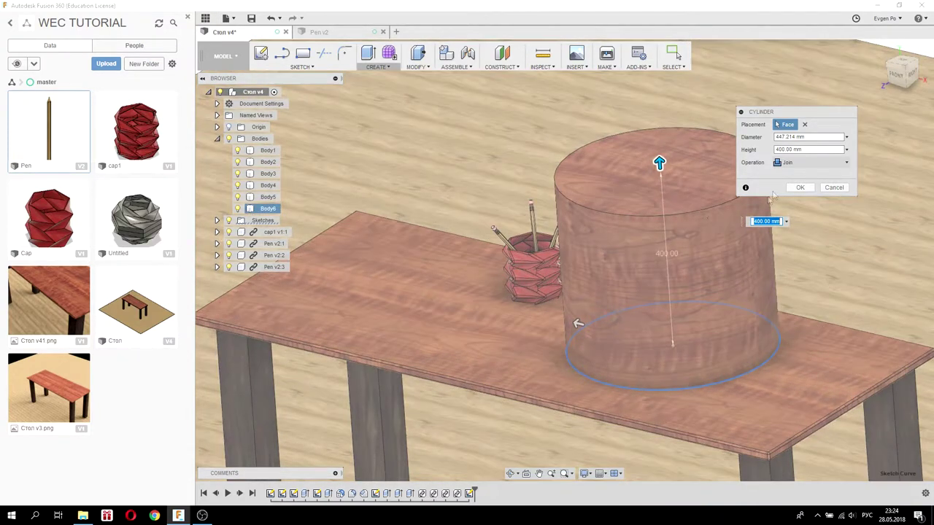
click(810, 162)
click(811, 210)
scroll(642, 285, down, 4)
click(798, 188)
View the table from a low side angle and select Body7
mouse_move(849, 153)
shift+middle_down()
mouse_move(725, 273)
mouse_move(584, 233)
shift+middle_up()
scroll(559, 225, down, 3)
scroll(479, 215, up, 2)
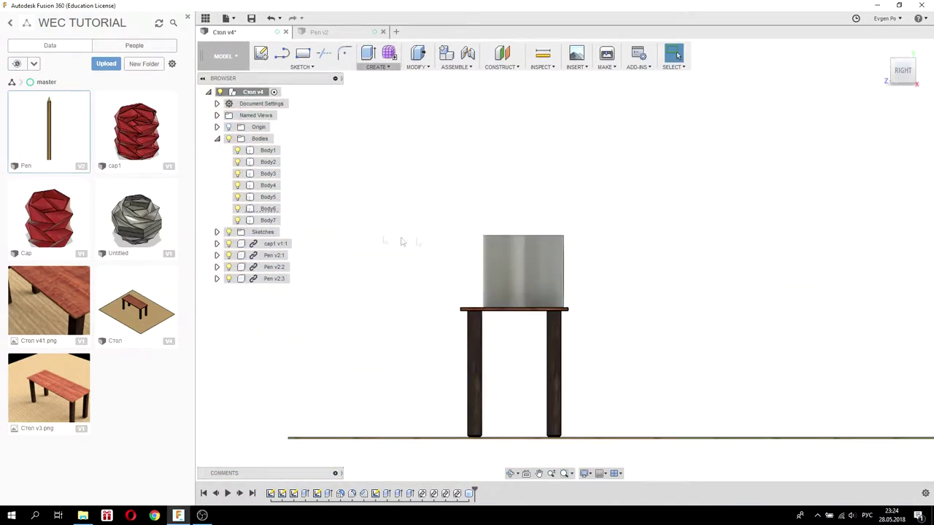
click(266, 221)
right_click(267, 223)
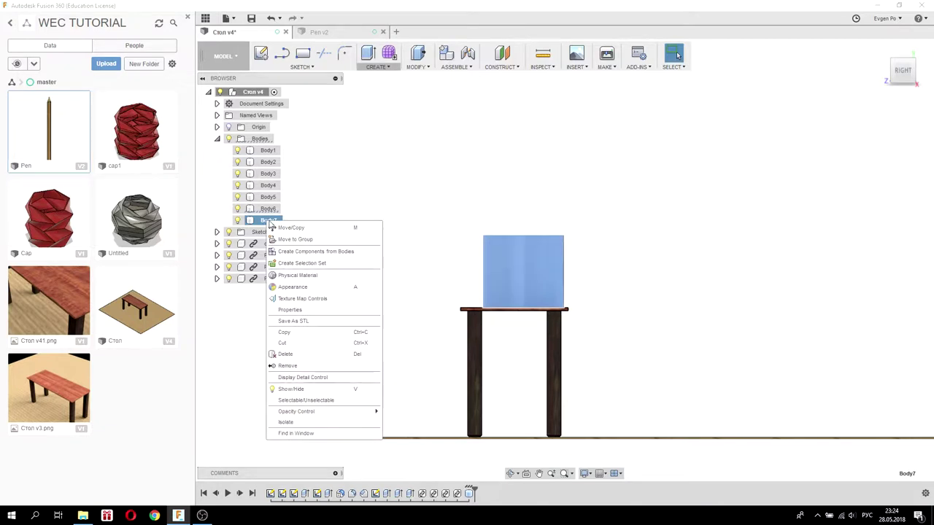
Move Body7 upward to 1300 mm above the table
click(291, 228)
scroll(467, 313, down, 2)
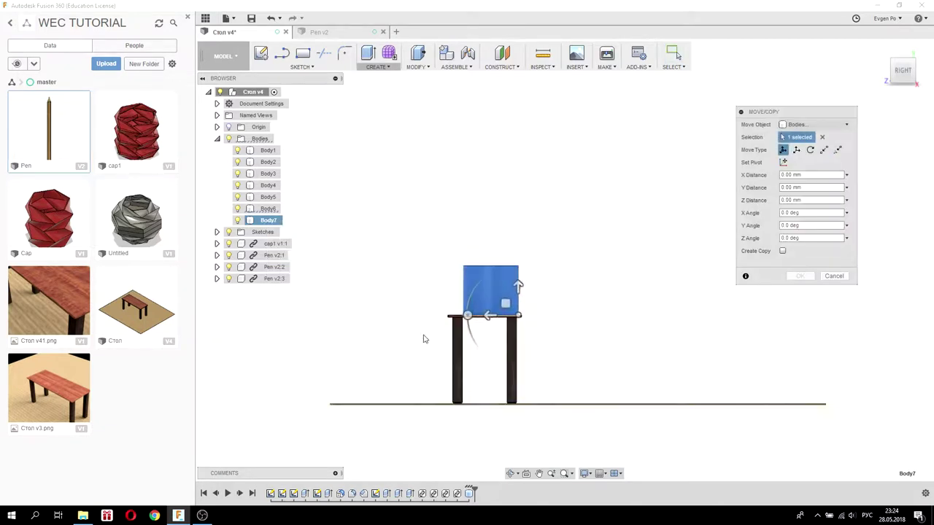
scroll(481, 307, down, 2)
drag(494, 292, 506, 185)
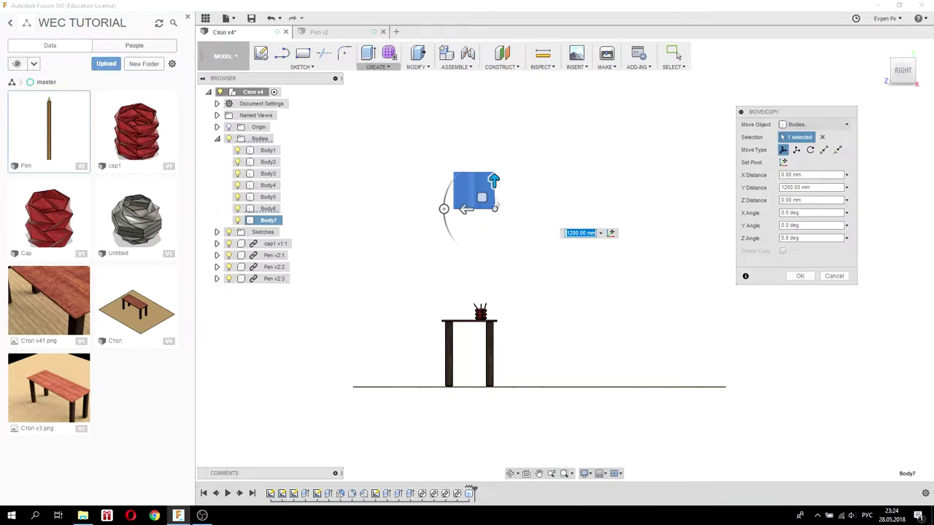
drag(493, 180, 493, 171)
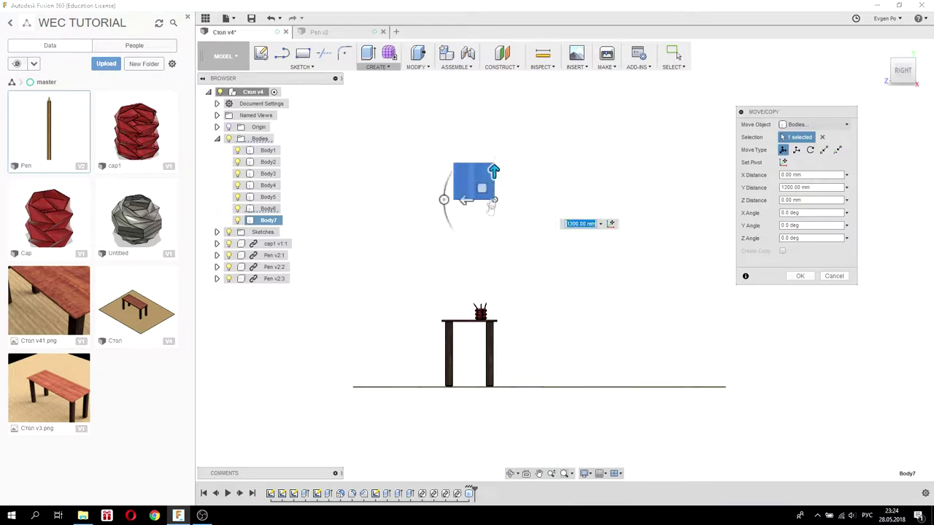
mouse_move(466, 241)
shift+middle_down()
mouse_move(715, 225)
mouse_move(693, 195)
shift+middle_up()
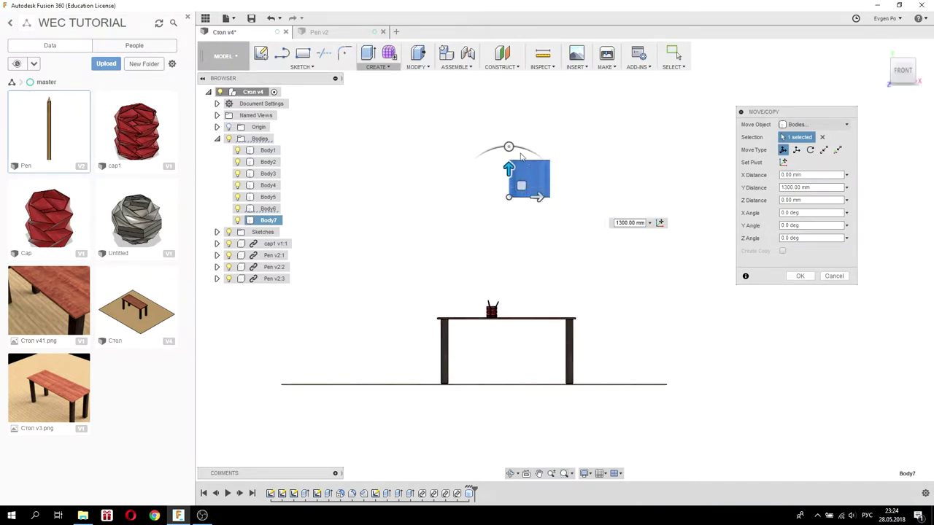
Tilt the lamp body -30 degrees, offset it beside the table, and confirm the move
click(509, 147)
drag(511, 148, 535, 154)
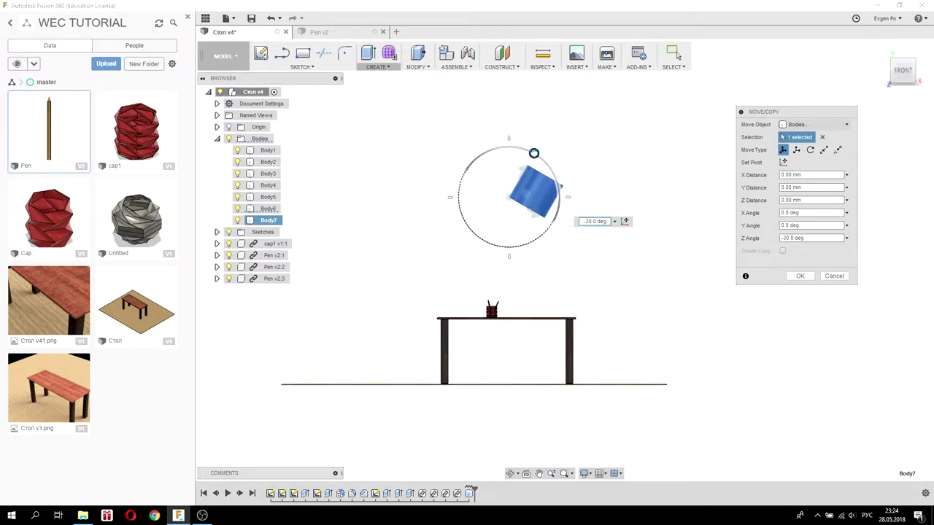
drag(532, 189, 555, 183)
mouse_move(602, 275)
shift+middle_down()
mouse_move(522, 260)
mouse_move(563, 264)
mouse_move(615, 250)
mouse_move(573, 202)
shift+middle_up()
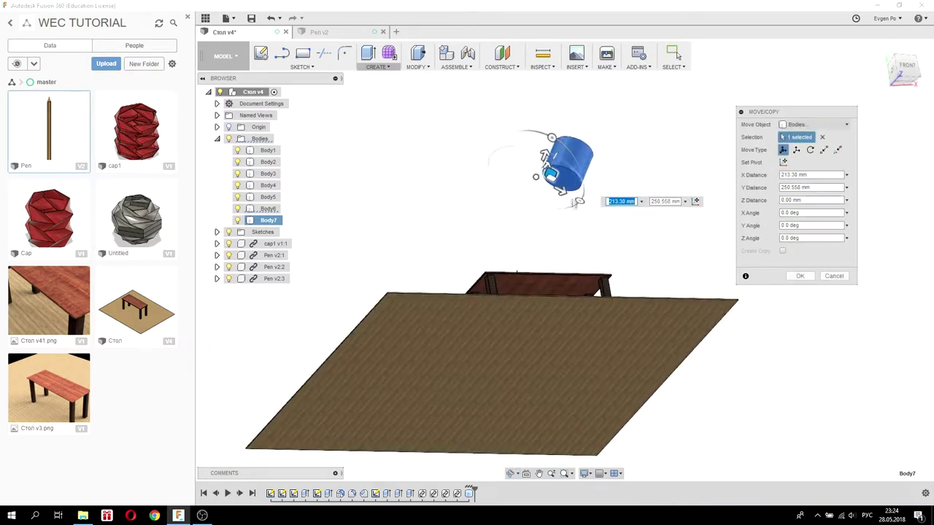
mouse_move(542, 236)
shift+middle_down()
mouse_move(477, 261)
mouse_move(525, 241)
shift+middle_up()
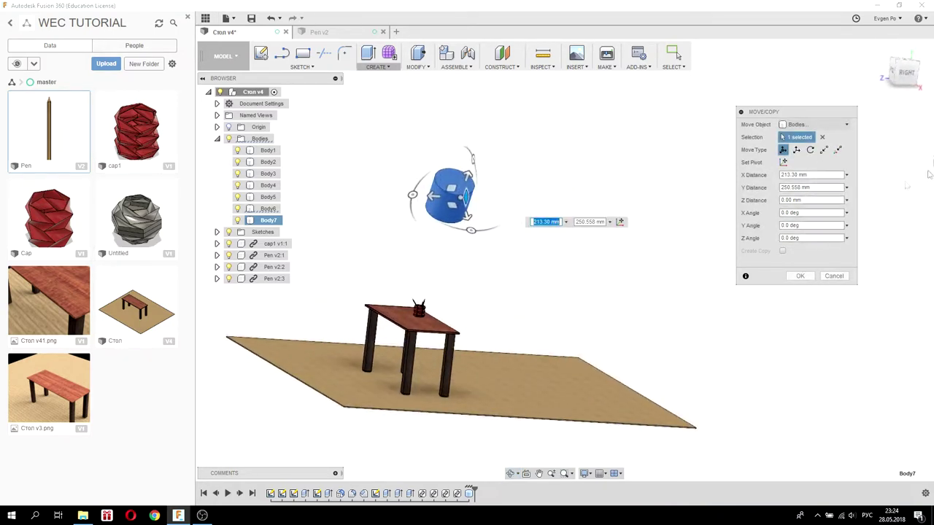
click(906, 75)
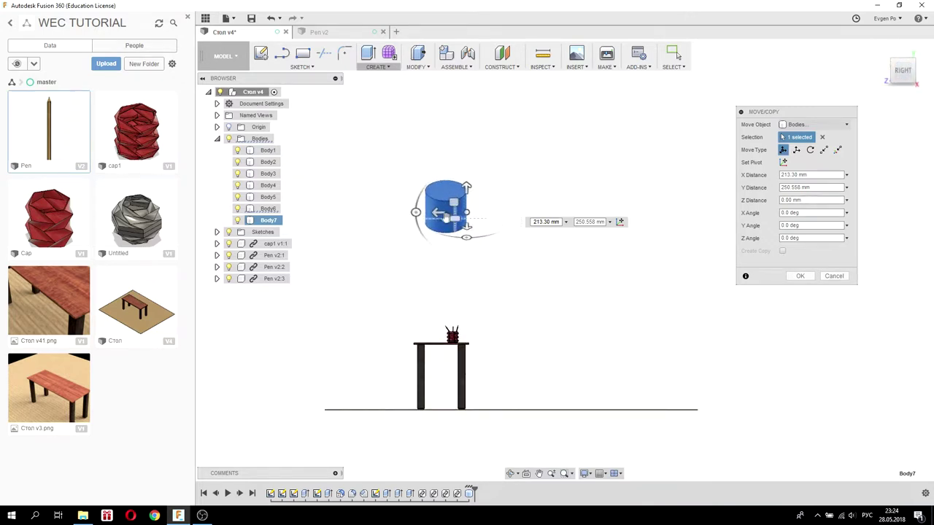
drag(437, 212, 445, 212)
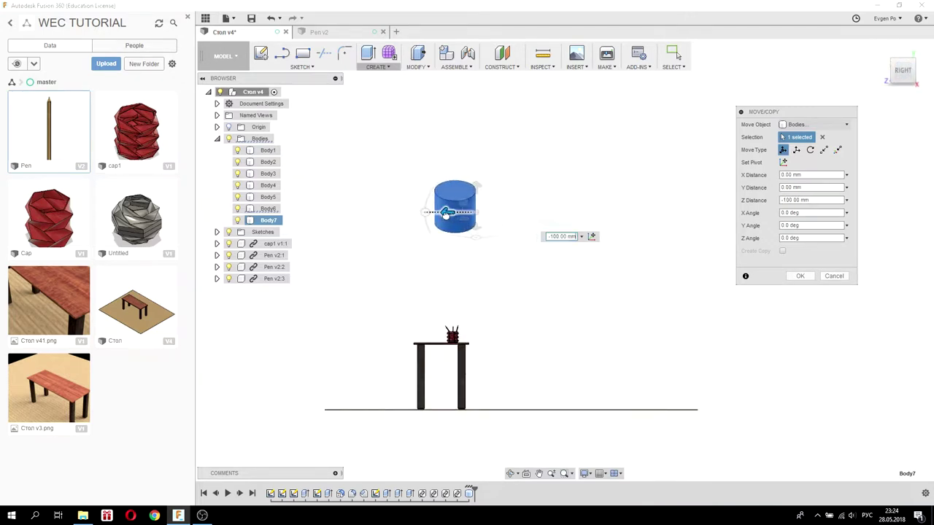
click(800, 276)
mouse_move(609, 267)
shift+middle_down()
mouse_move(669, 268)
mouse_move(649, 259)
mouse_move(659, 252)
shift+middle_up()
click(237, 62)
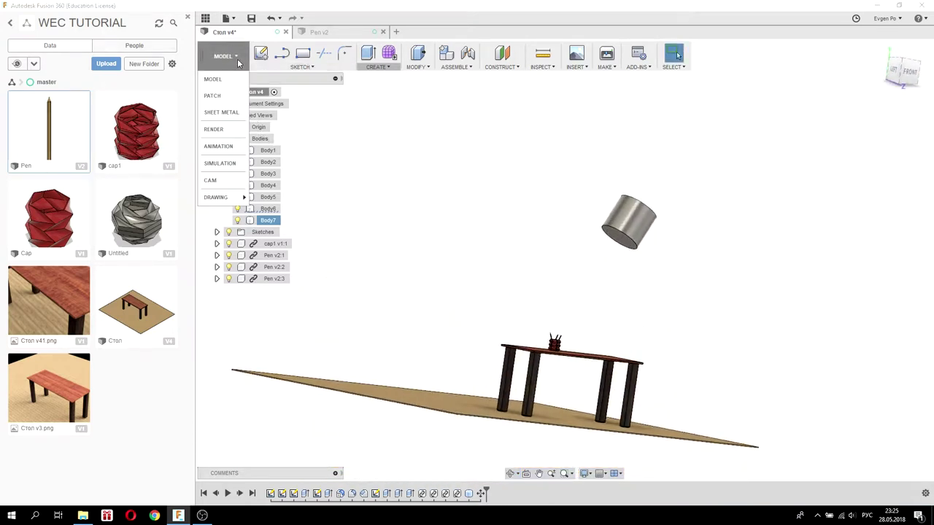
In the Render workspace, set the environment brightness to 1304.348 lx in Scene Settings
click(223, 129)
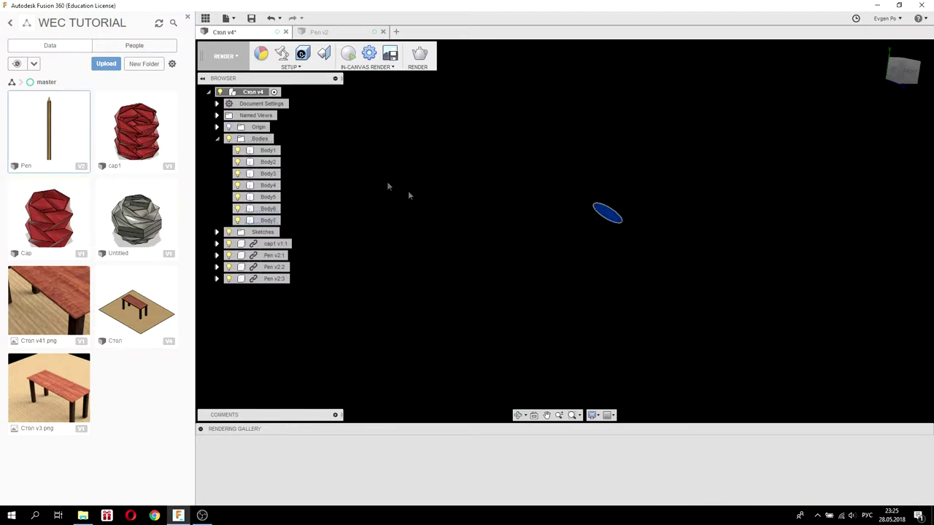
click(288, 67)
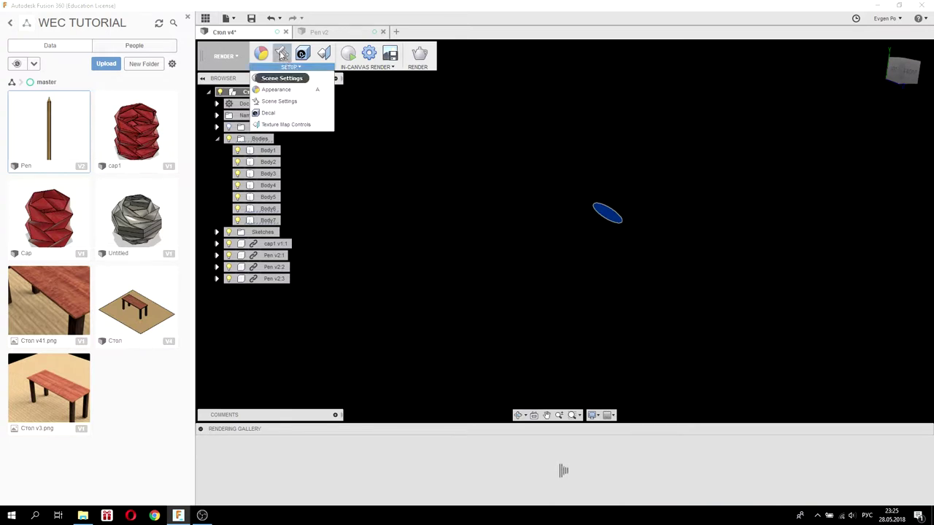
click(278, 101)
drag(855, 189, 859, 189)
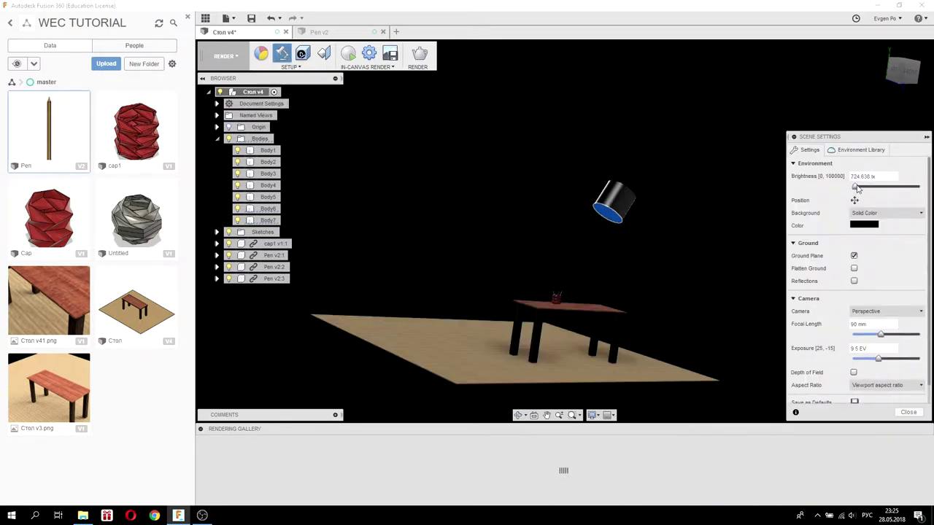
click(908, 412)
click(260, 54)
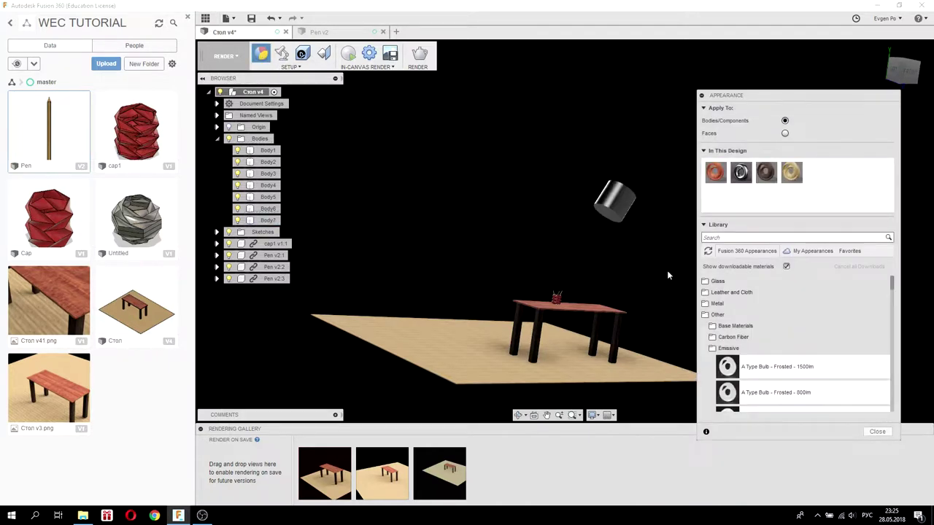
Apply the emissive A Type Bulb - Frosted - 1500lm appearance to Body7's end face
click(717, 315)
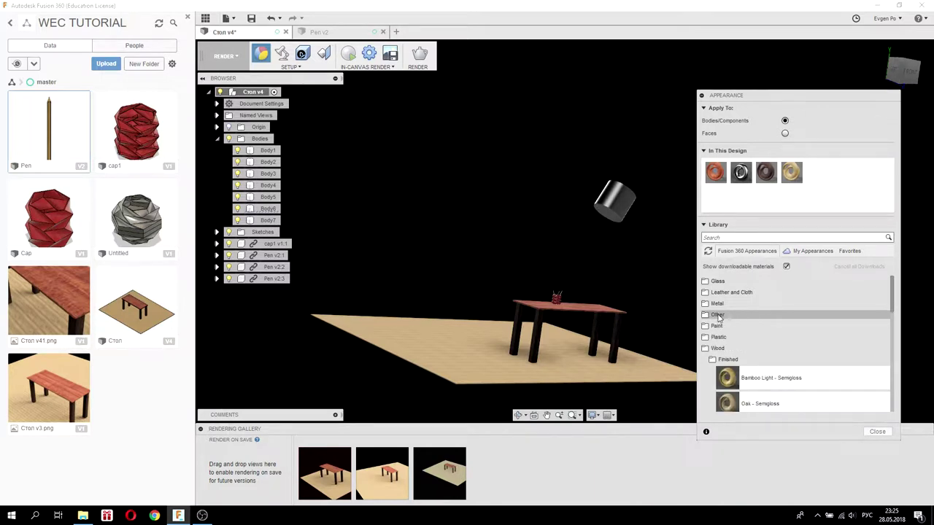
click(718, 315)
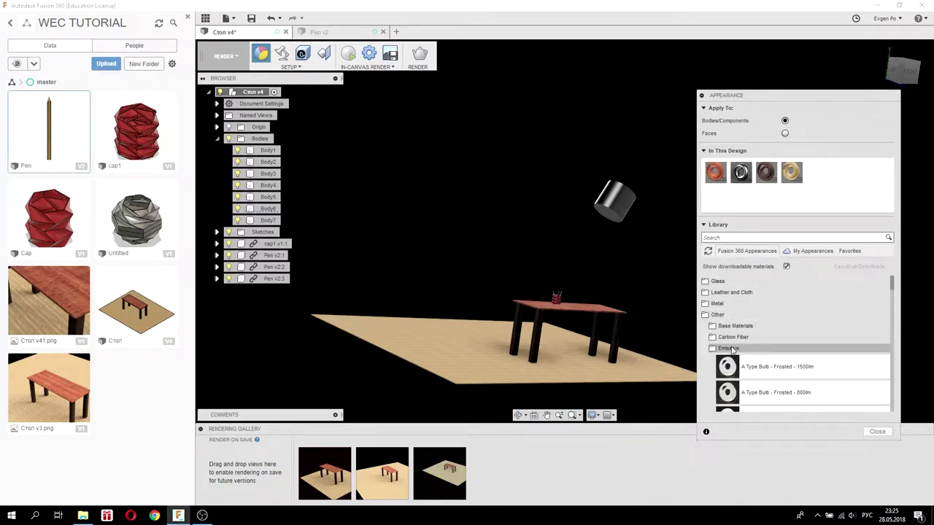
scroll(803, 353, down, 1)
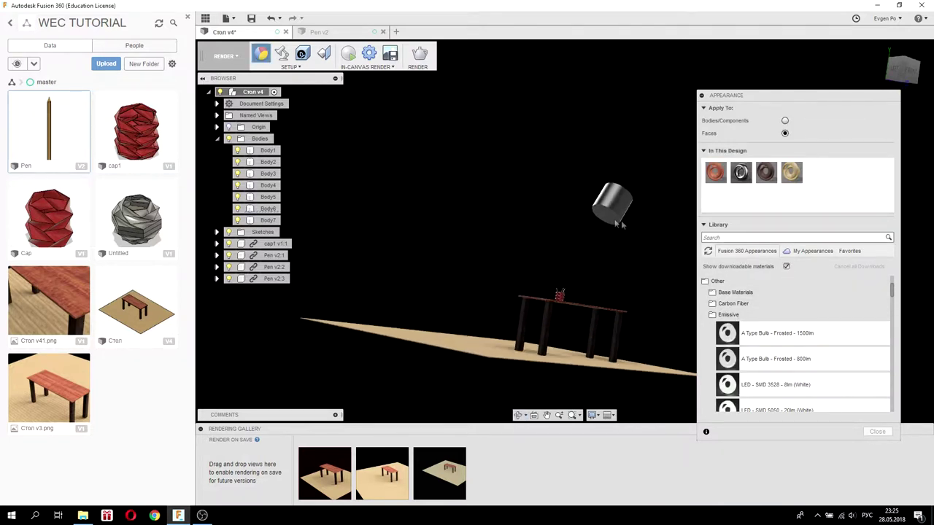
drag(738, 337, 609, 216)
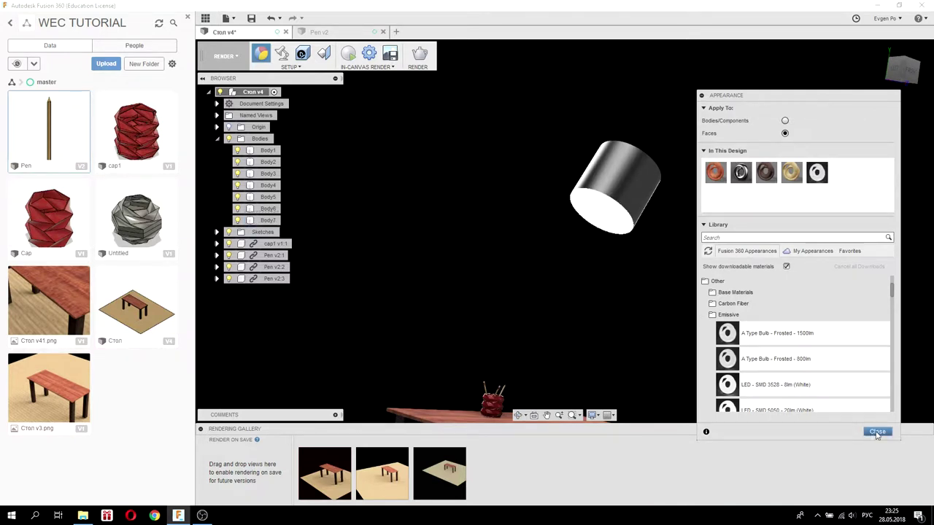
click(876, 431)
shift+middle_drag(623, 234, 604, 238)
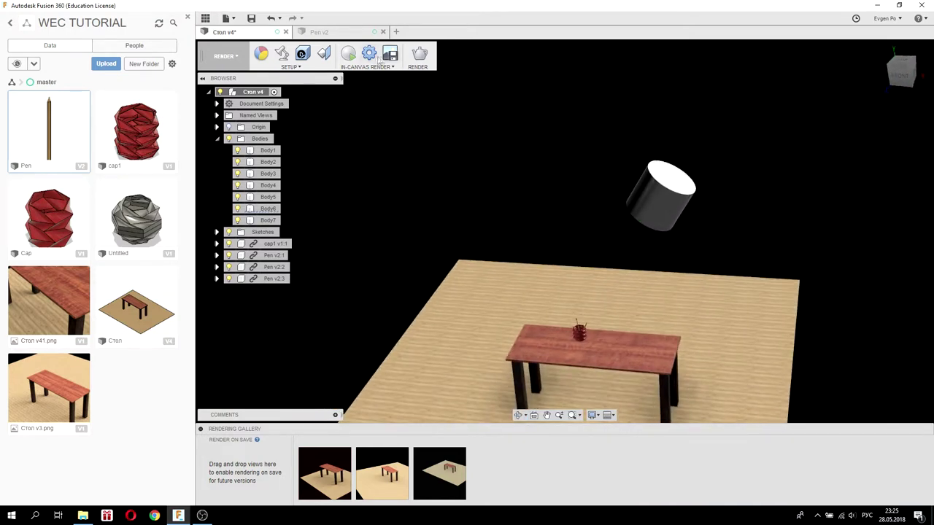
Start the in-canvas render, briefly hiding and restoring the pens body
click(348, 54)
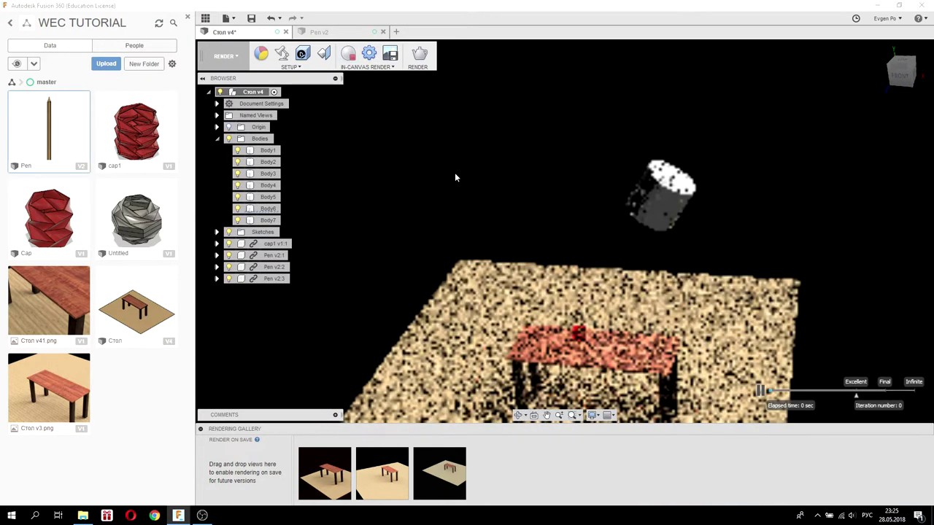
click(588, 356)
scroll(587, 356, up, 3)
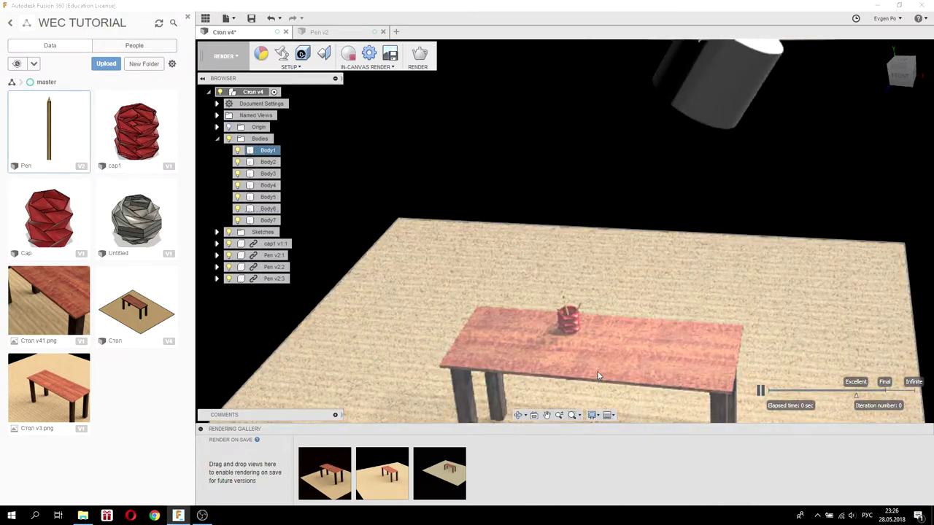
click(570, 319)
key(v)
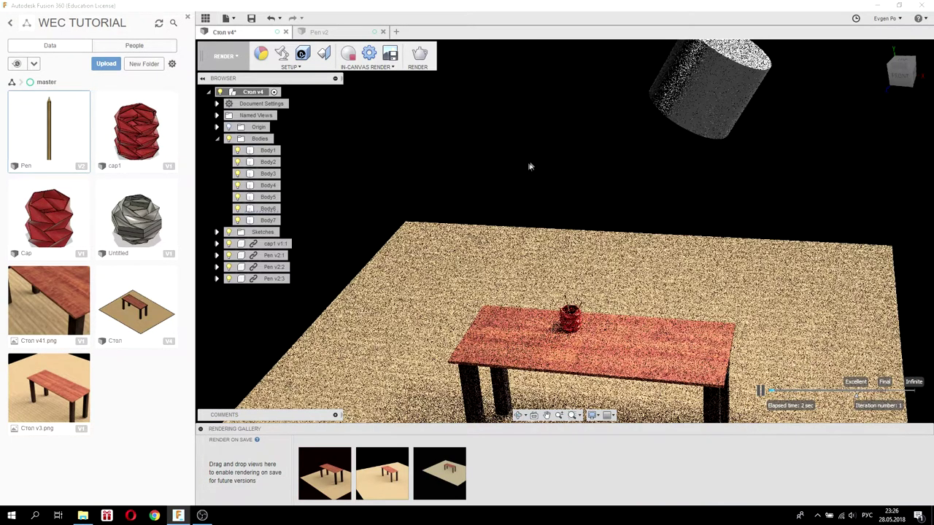
key(ctrl+z)
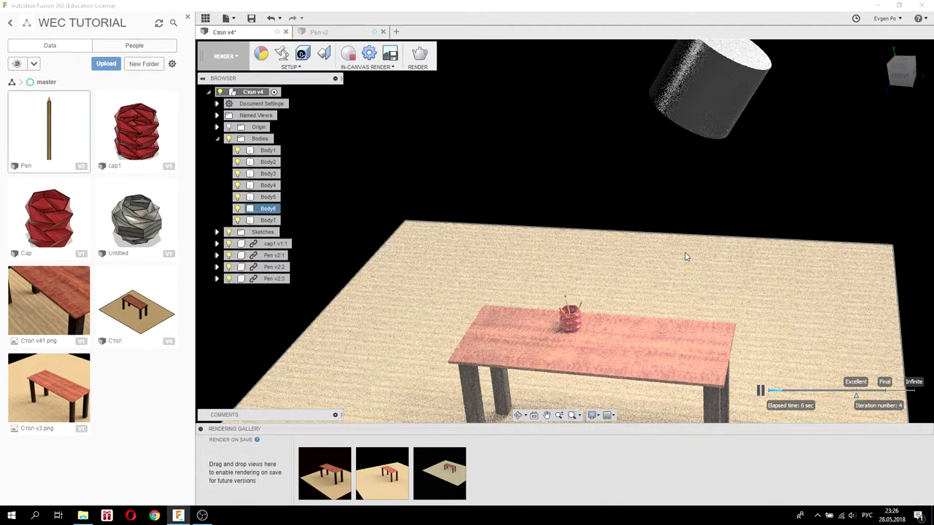
Pause the in-canvas render and bring up Scene Settings
click(760, 393)
click(761, 394)
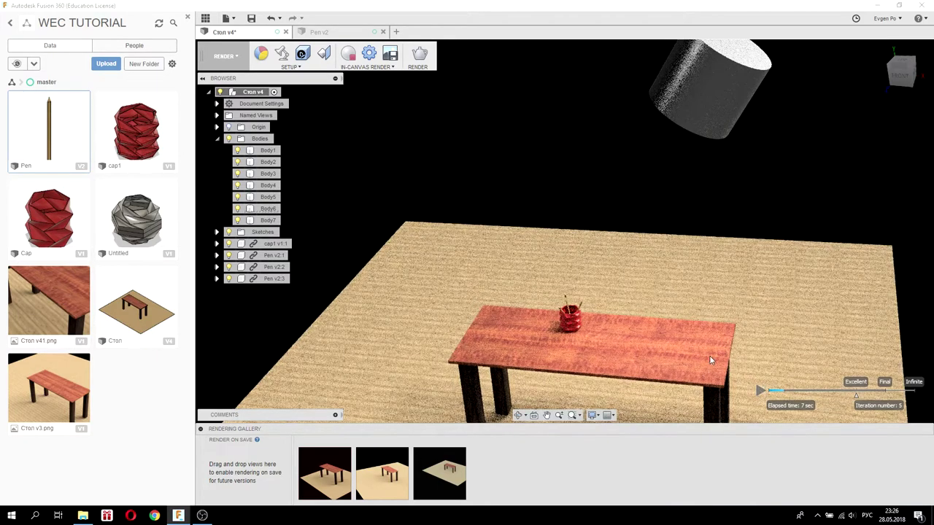
click(282, 57)
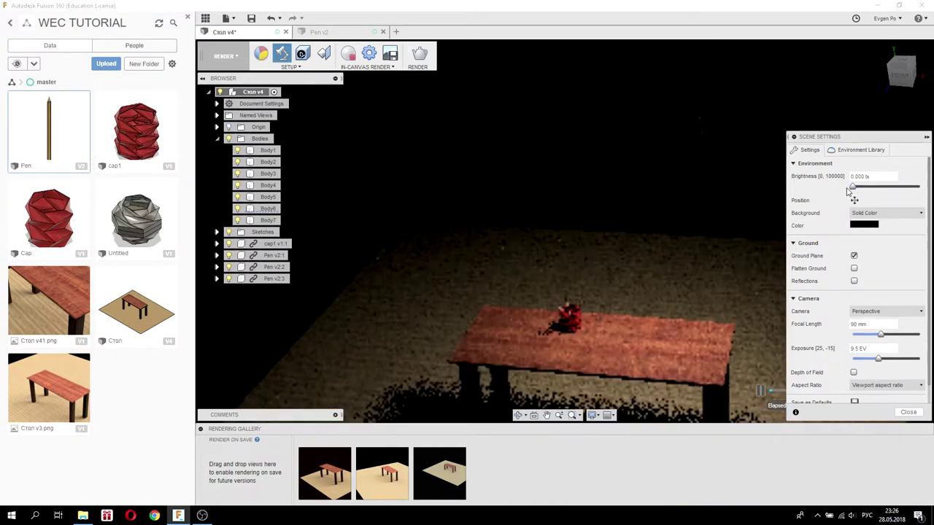
Close Scene Settings with brightness lowered and orbit the dark lamp-lit render to a new angle
click(908, 412)
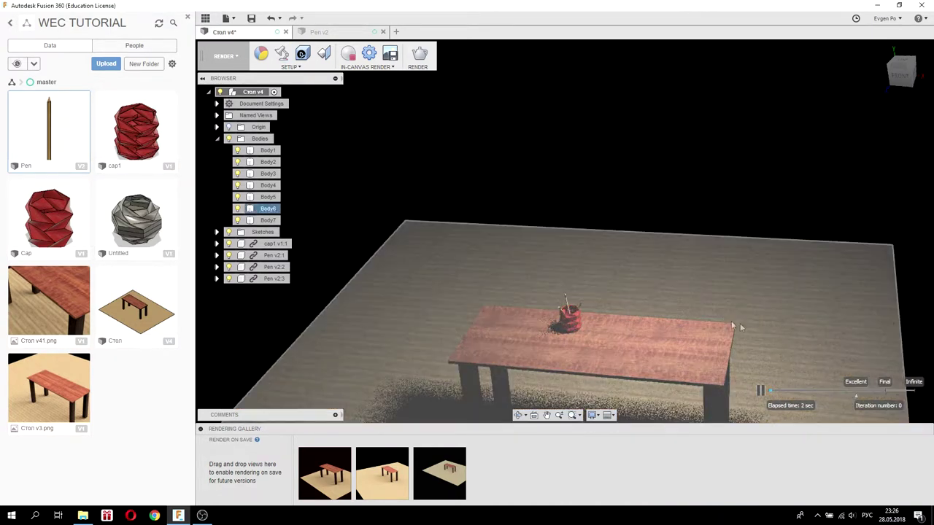
mouse_move(699, 292)
shift+middle_down()
mouse_move(549, 239)
mouse_move(601, 316)
shift+middle_up()
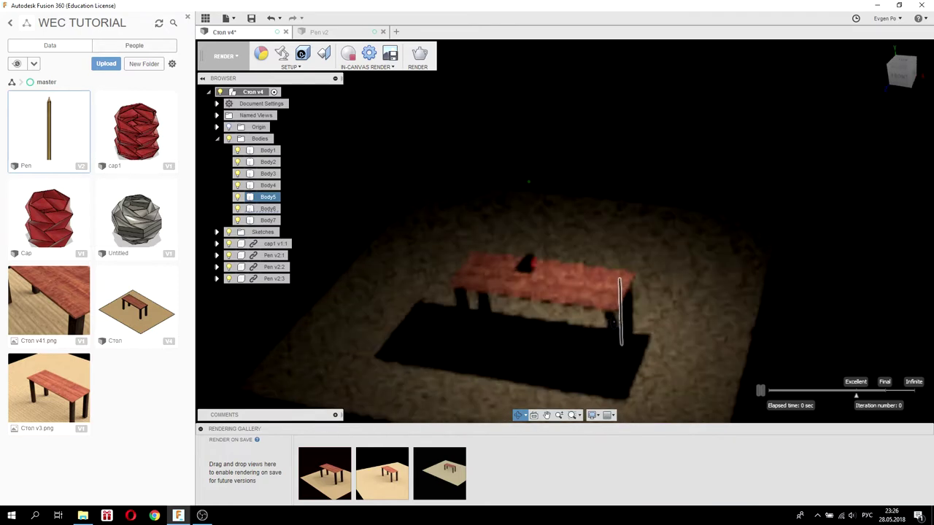
Orbit and zoom in to a low close view of the red faceted cup and its three pencils
shift+middle_drag(601, 315, 493, 249)
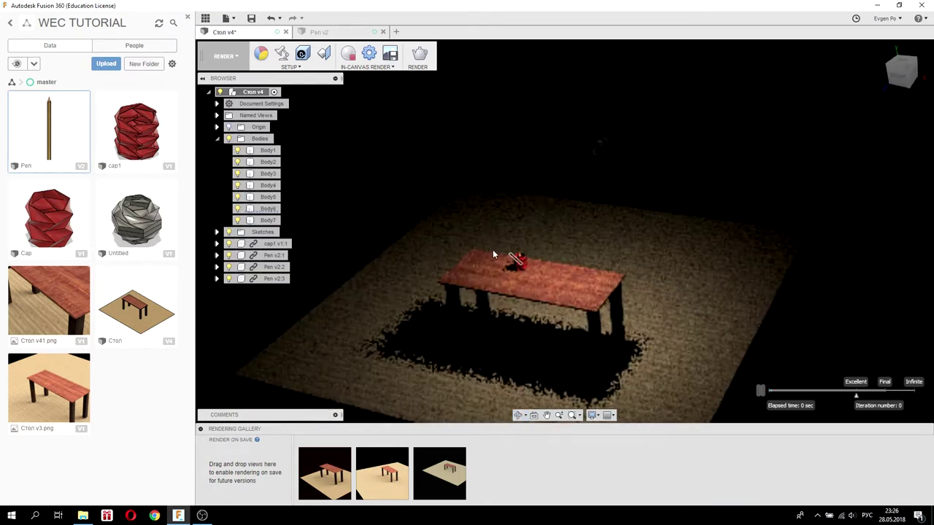
scroll(542, 268, up, 3)
scroll(541, 269, up, 2)
shift+middle_drag(542, 269, 518, 238)
scroll(518, 239, up, 3)
scroll(520, 248, up, 2)
mouse_move(520, 248)
shift+middle_down()
mouse_move(686, 255)
mouse_move(686, 328)
mouse_move(460, 296)
shift+middle_up()
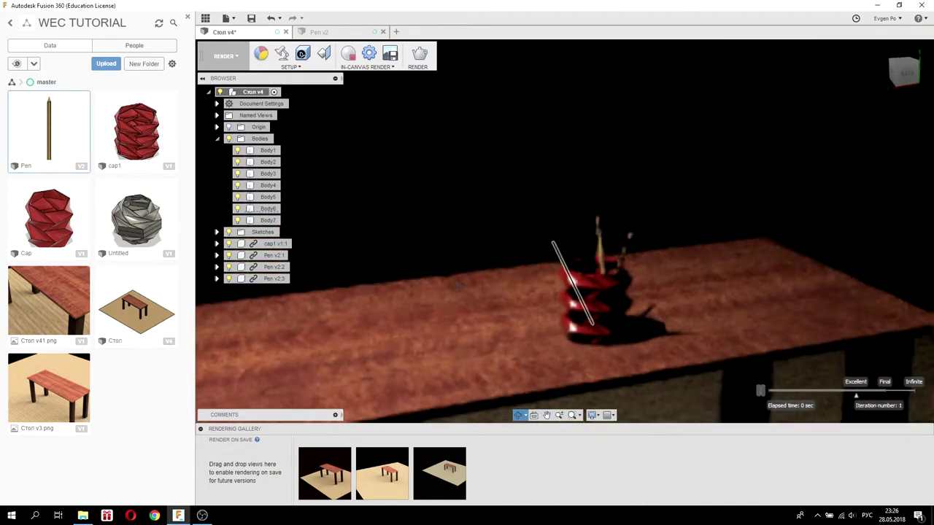
scroll(459, 296, up, 3)
mouse_move(600, 298)
shift+middle_down()
mouse_move(633, 319)
mouse_move(680, 406)
shift+middle_up()
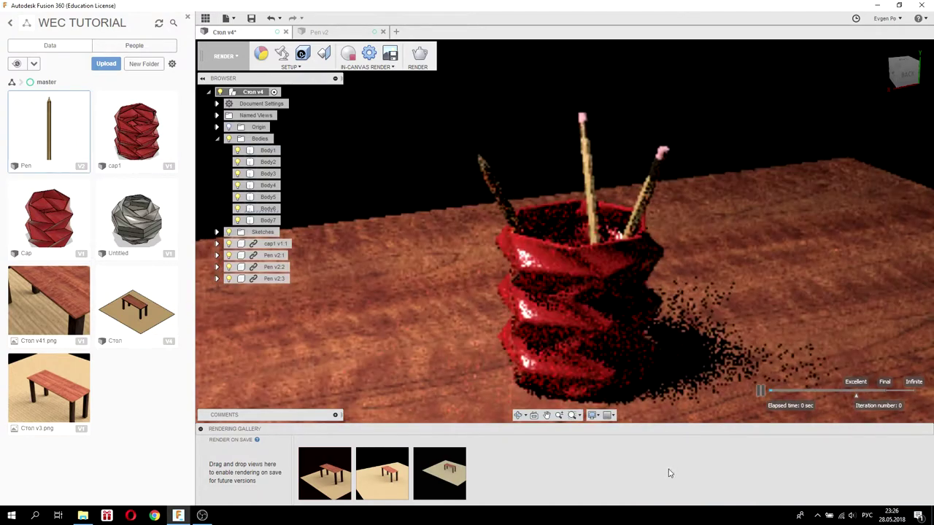